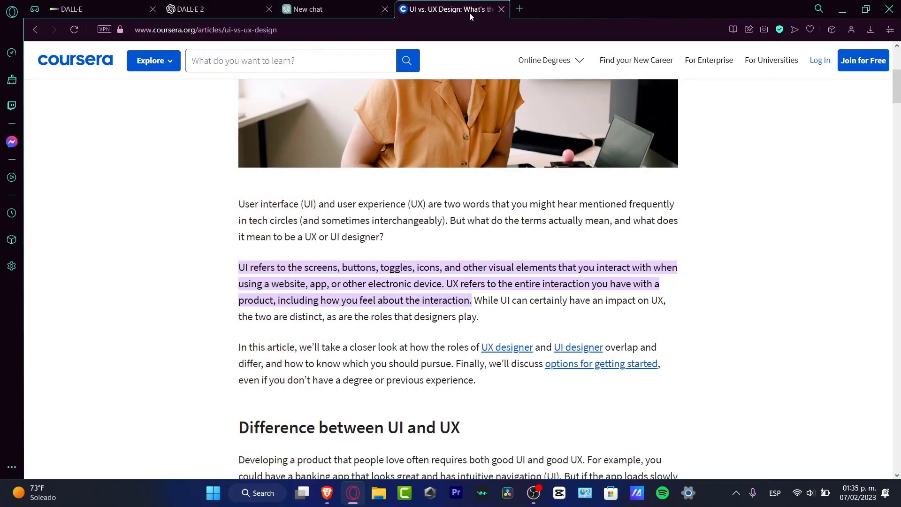
Step: Look over the Coursera article on UI vs. UX design and the DALL·E 2 introduction page
{"action": "scroll", "coordinate": [607, 339], "scroll_direction": "up", "scroll_amount": 5}
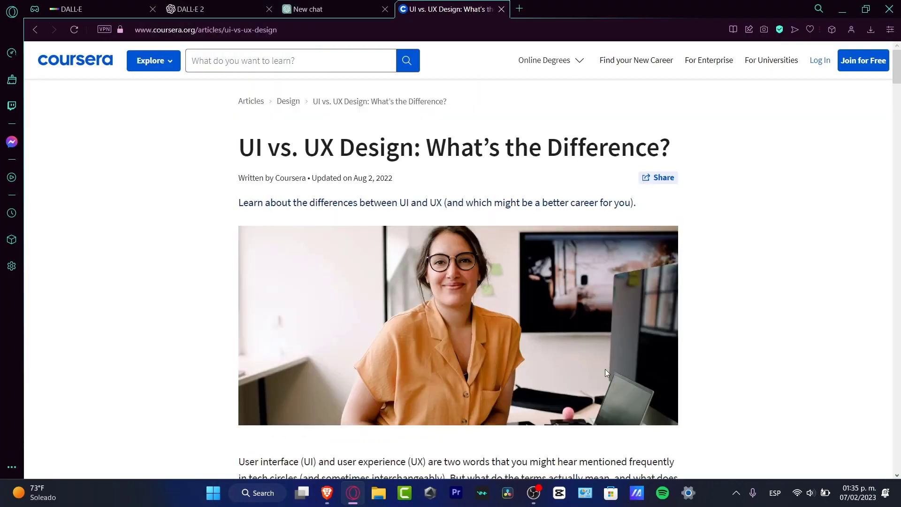
{"action": "scroll", "coordinate": [611, 359], "scroll_direction": "down", "scroll_amount": 4}
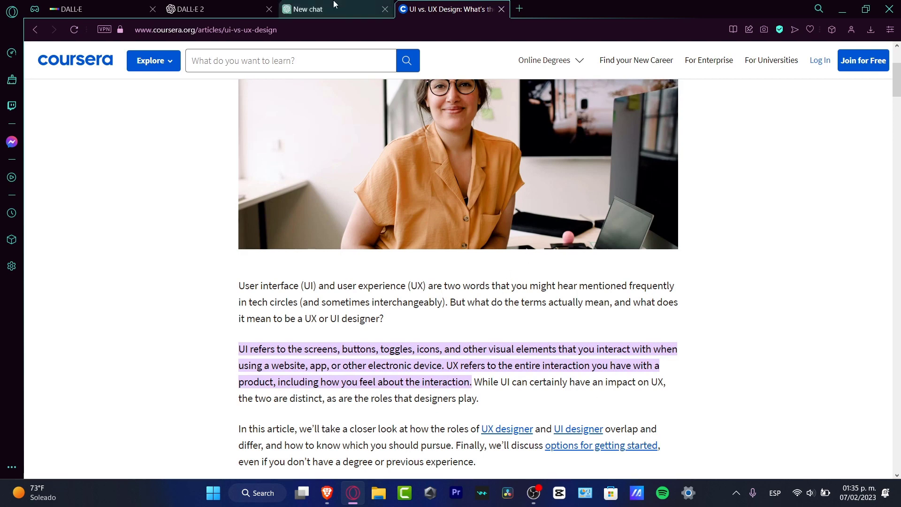
{"action": "left_click", "coordinate": [241, 4]}
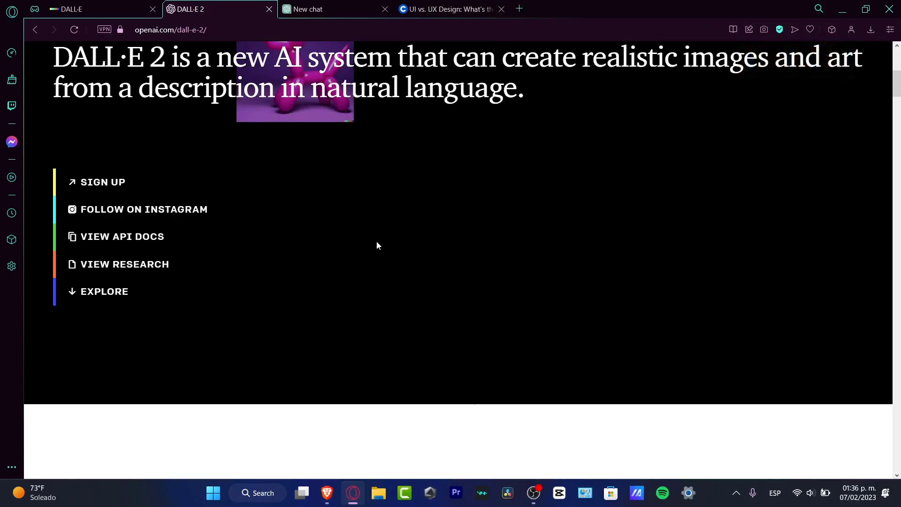
{"action": "scroll", "coordinate": [469, 254], "scroll_direction": "up", "scroll_amount": 3}
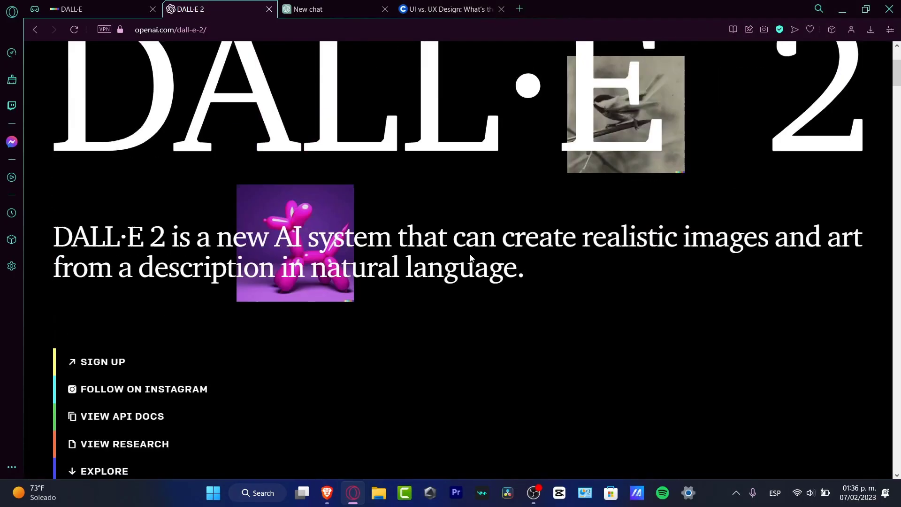
{"action": "scroll", "coordinate": [469, 254], "scroll_direction": "up", "scroll_amount": 3}
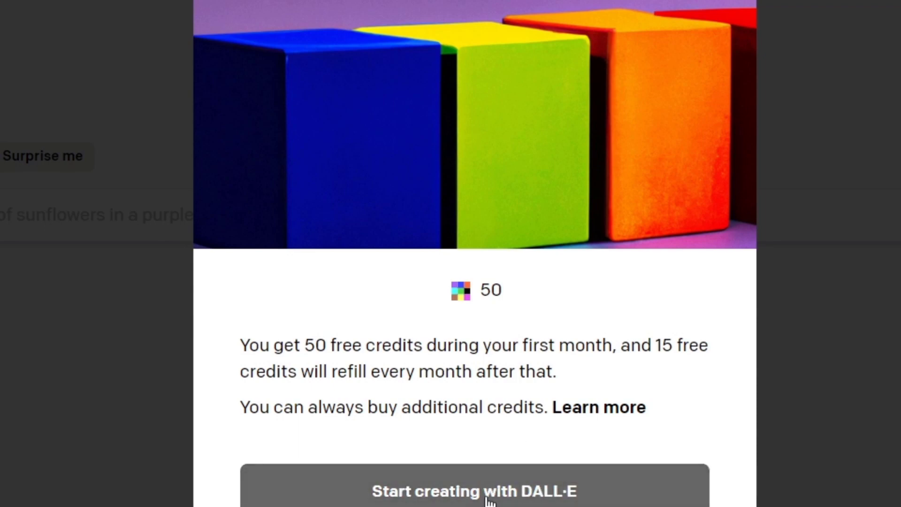
Step: Enter DALL·E from its welcome dialog and check the purchase price of credits at quantity 7, without buying
{"action": "left_click", "coordinate": [557, 502]}
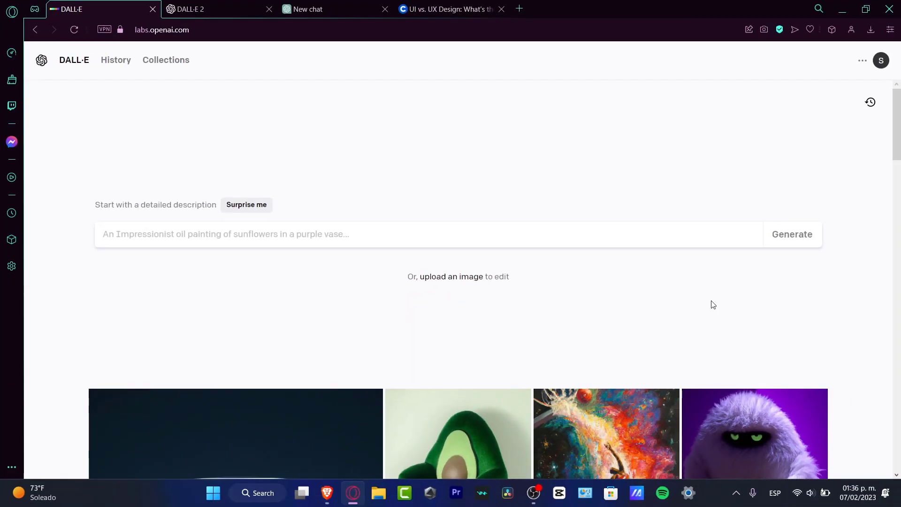
{"action": "left_click", "coordinate": [881, 60]}
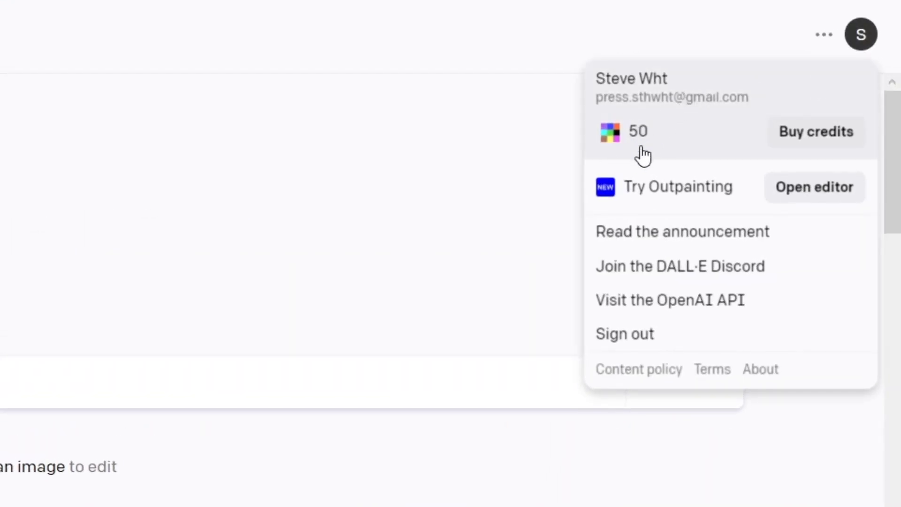
{"action": "left_click", "coordinate": [840, 133]}
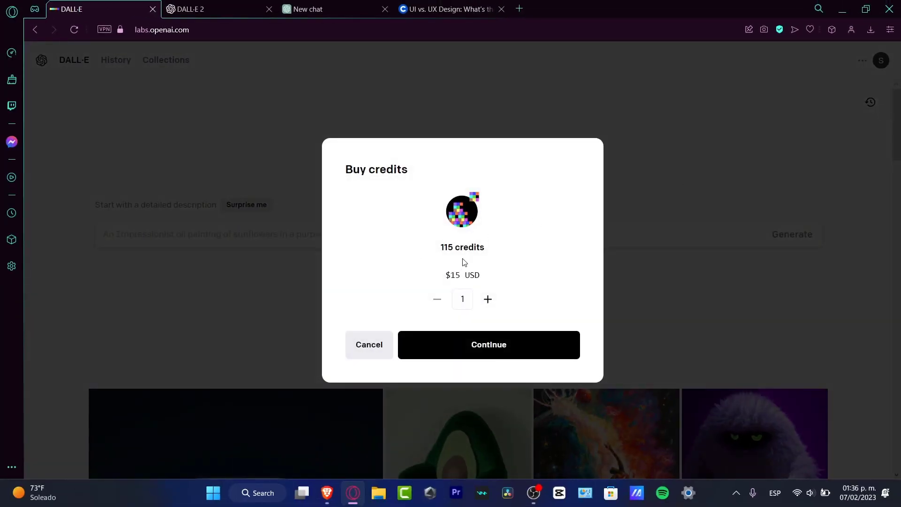
{"action": "left_click", "coordinate": [489, 299]}
{"action": "left_click", "coordinate": [489, 300]}
{"action": "left_click", "coordinate": [490, 300]}
{"action": "left_click", "coordinate": [489, 299]}
{"action": "left_click", "coordinate": [489, 300]}
{"action": "left_click", "coordinate": [489, 300]}
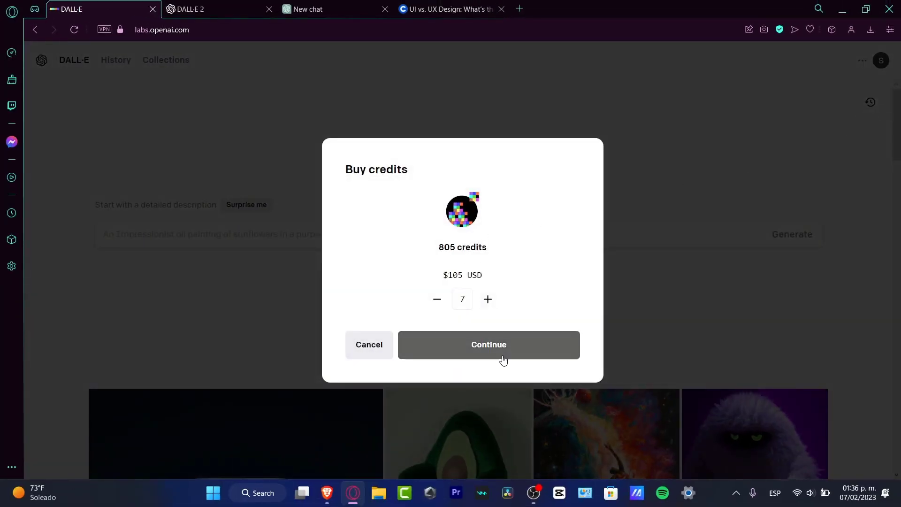
{"action": "left_click", "coordinate": [370, 355]}
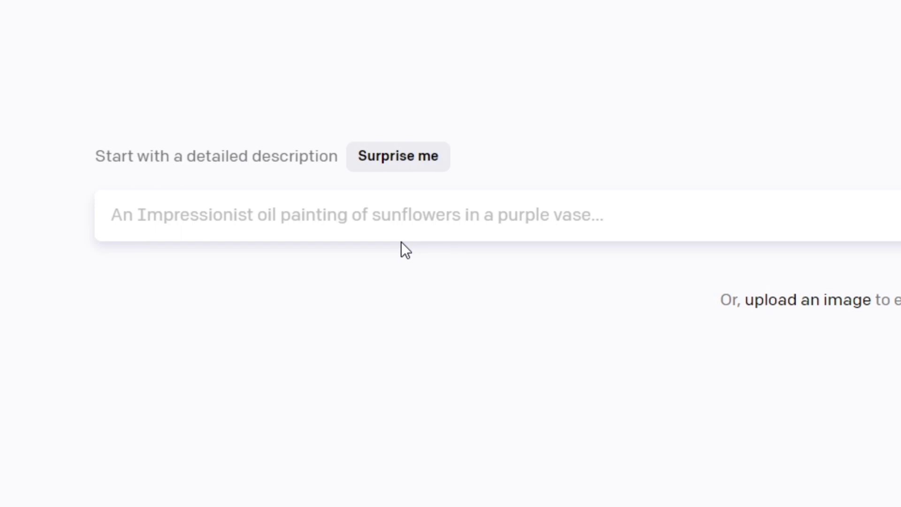
Step: Generate images from the description "a 3d render of a cheese burger in a yellow background"
{"action": "type", "text": "a 3d render of a cheese burger in a yellow b"}
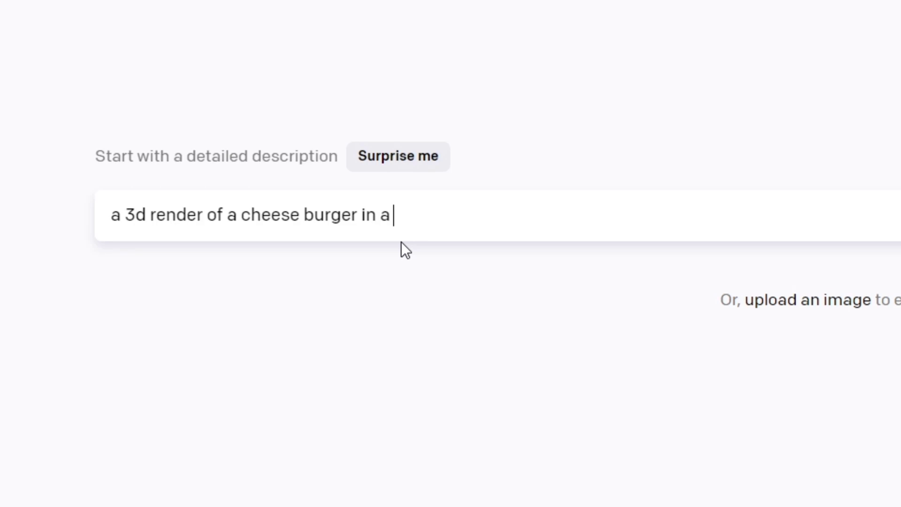
{"action": "type", "text": "ackground"}
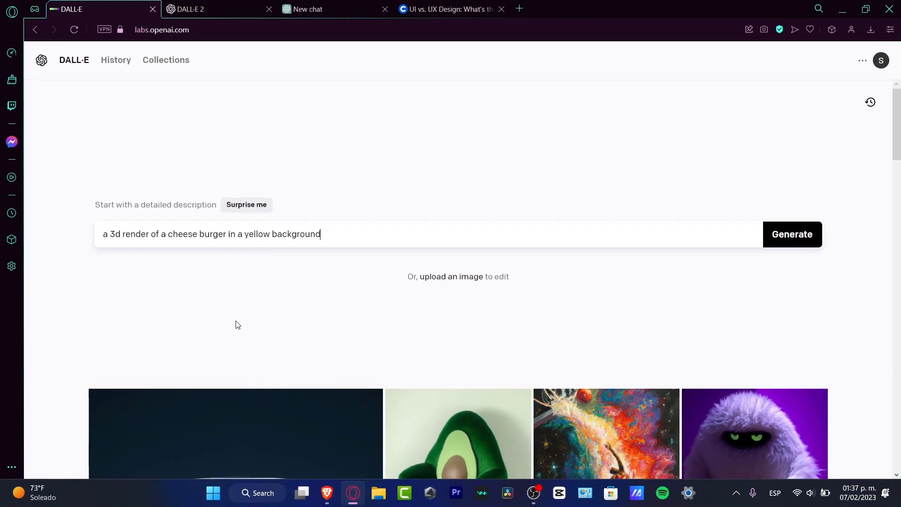
{"action": "left_click", "coordinate": [774, 240]}
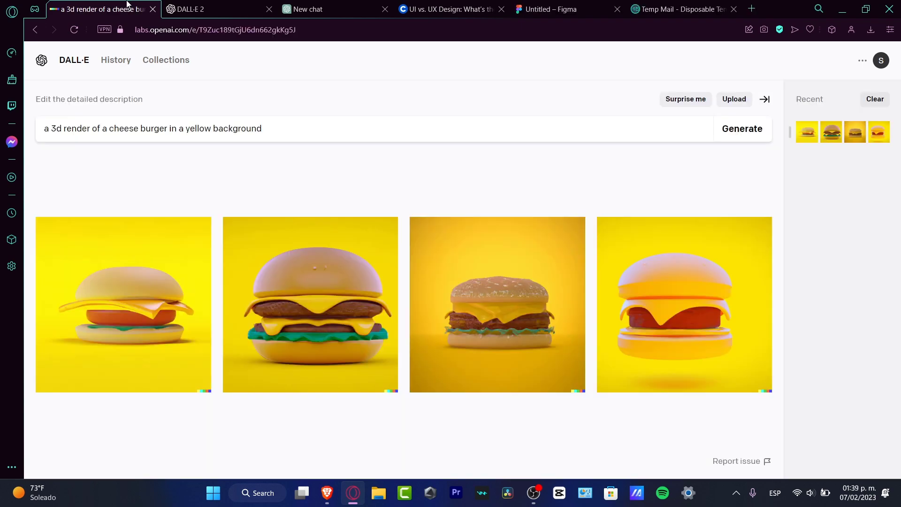
Step: Browse the generated burger images at full size and download the second one, with two patties and green lettuce
{"action": "mouse_move", "coordinate": [195, 256]}
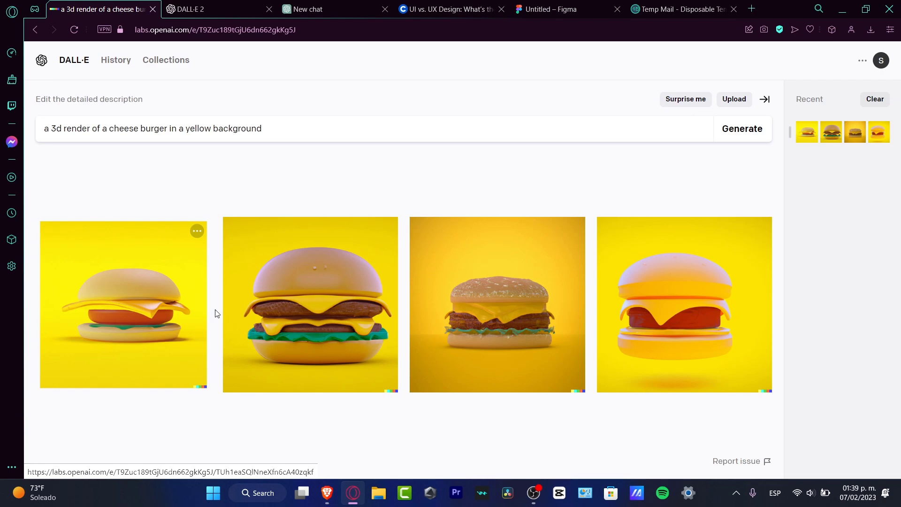
{"action": "left_click", "coordinate": [165, 334]}
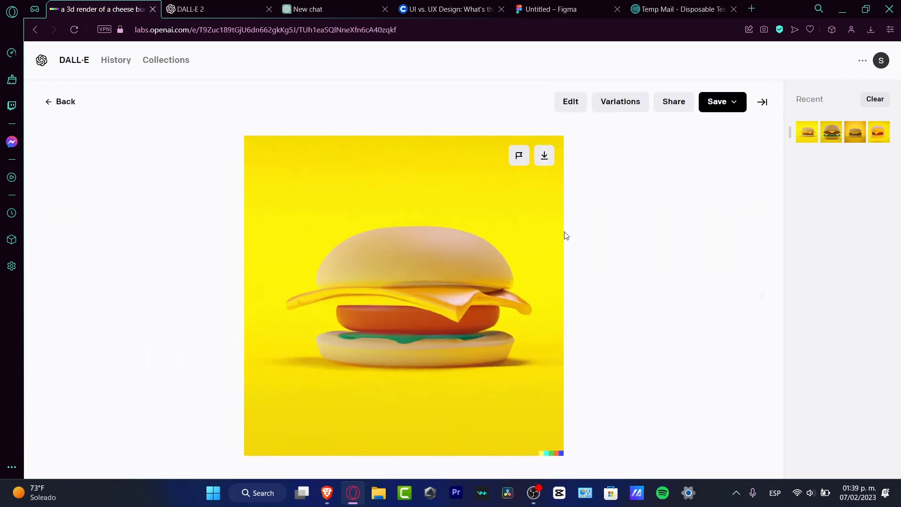
{"action": "left_click", "coordinate": [762, 298]}
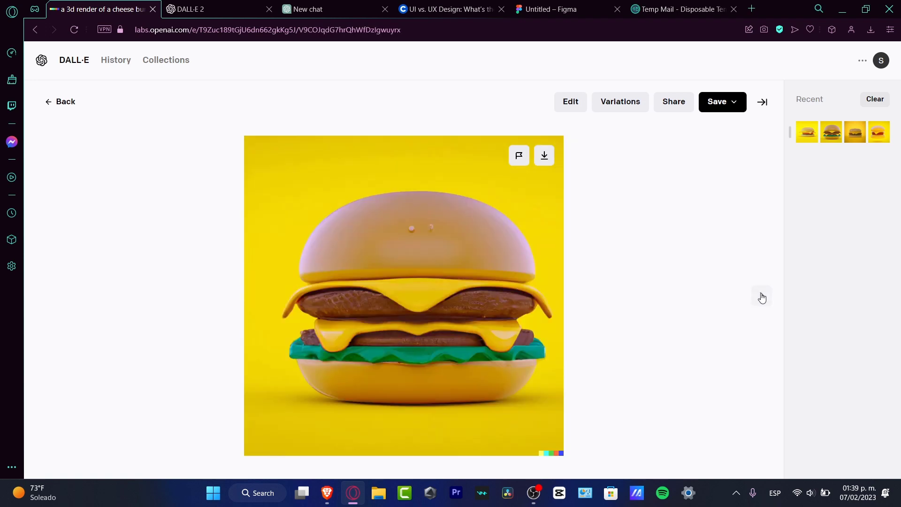
{"action": "left_click", "coordinate": [762, 298]}
{"action": "left_click", "coordinate": [761, 296]}
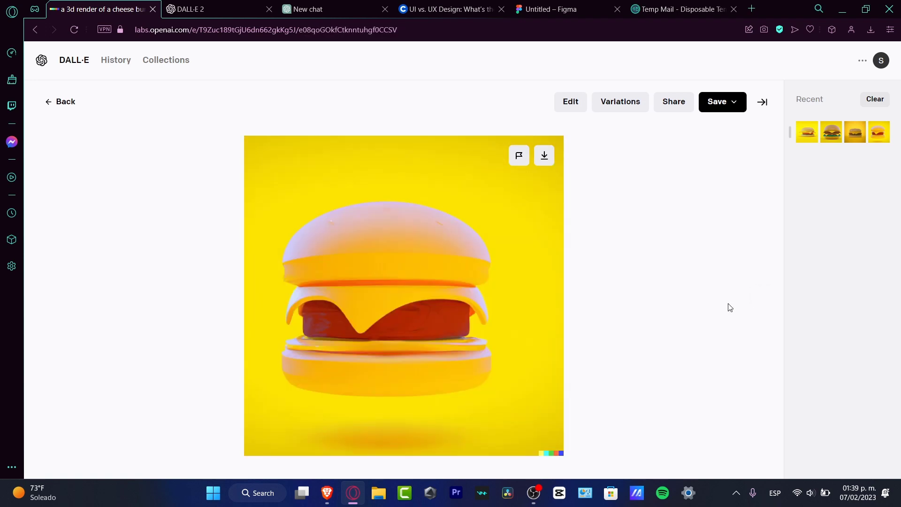
{"action": "left_click", "coordinate": [46, 295]}
{"action": "left_click", "coordinate": [49, 297]}
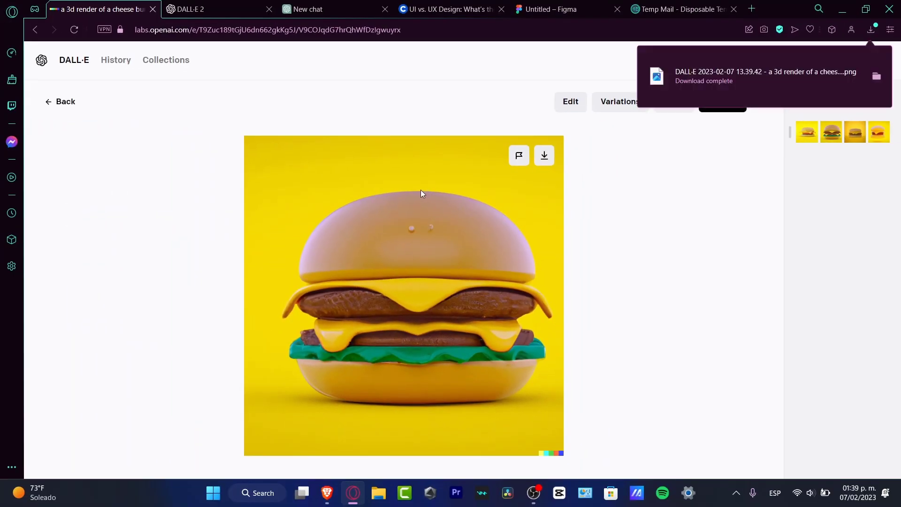
Step: Switch to ChatGPT and ask for help getting started with the UX design of a food app
{"action": "left_click", "coordinate": [307, 9]}
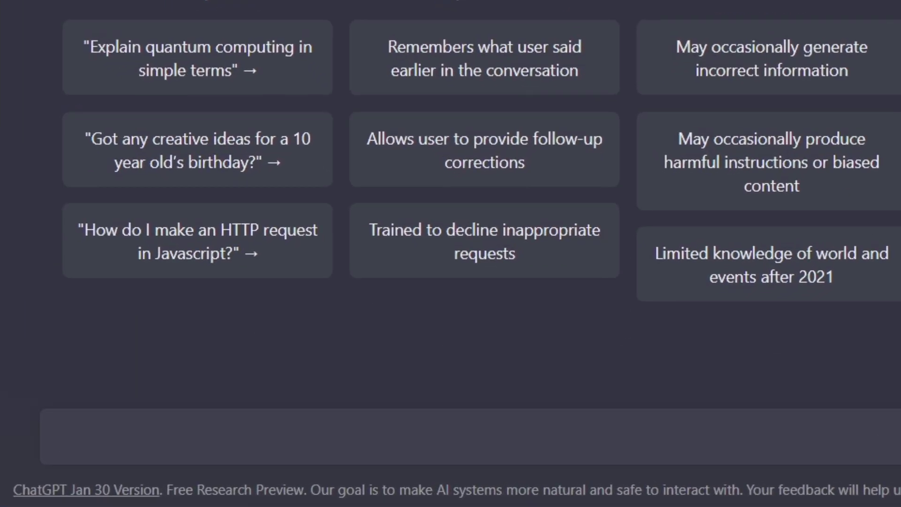
{"action": "type", "text": "i am jst"}
{"action": "key", "text": "BackSpace"}
{"action": "type", "text": "u"}
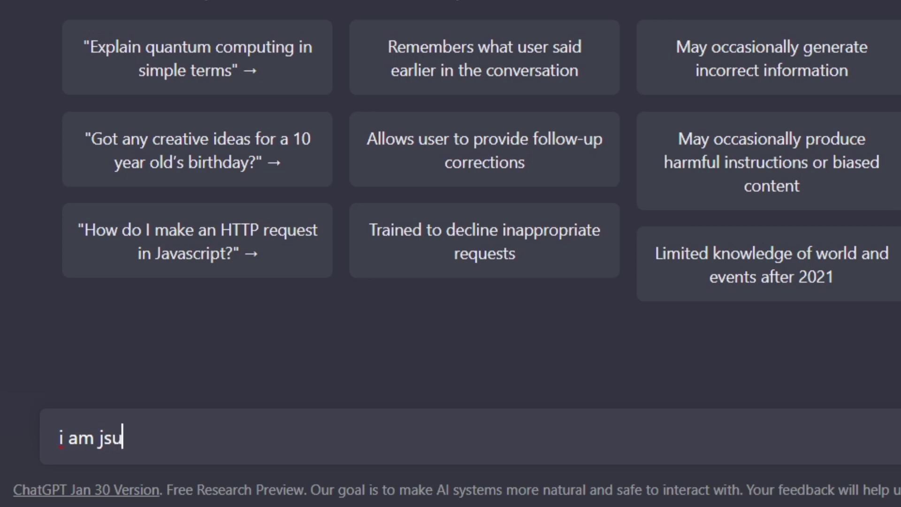
{"action": "key", "text": "BackSpace"}
{"action": "key", "text": "BackSpace"}
{"action": "type", "text": "ust getting star"}
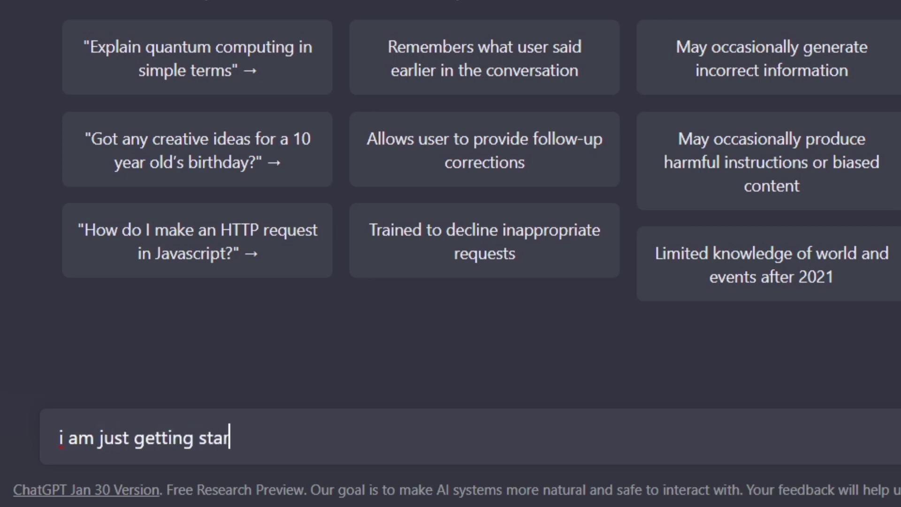
{"action": "type", "text": "ted with a UX"}
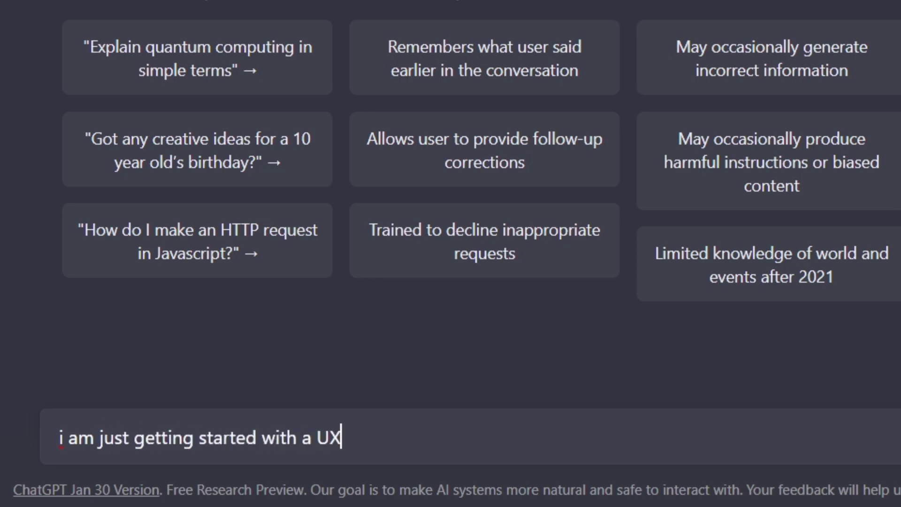
{"action": "type", "text": " design of a food app, help me"}
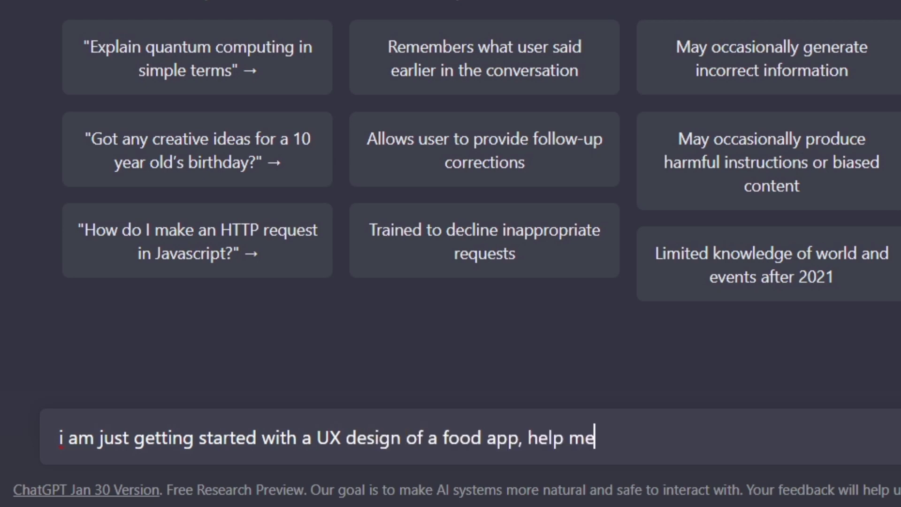
{"action": "type", "text": " get m"}
{"action": "type", "text": "started"}
{"action": "key", "text": "Return"}
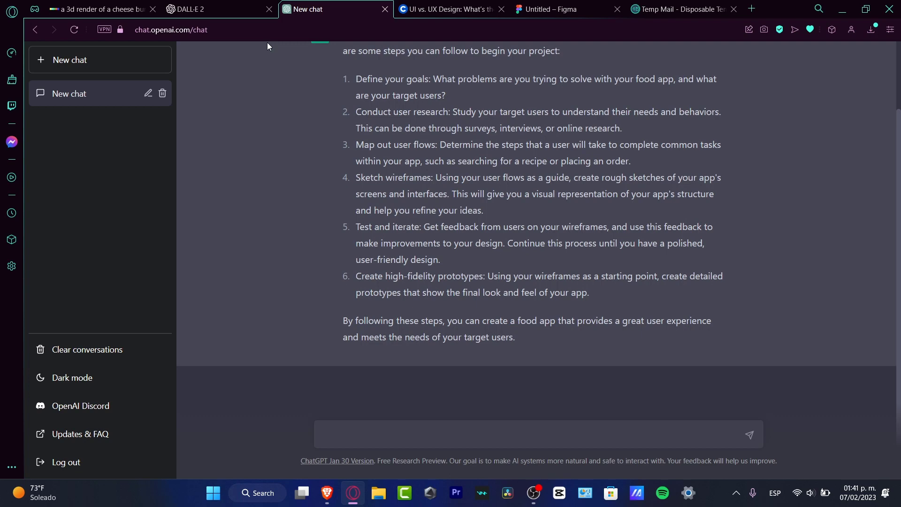
Step: Send ChatGPT the follow-up prompt "made a really easy design to use to get started"
{"action": "type", "text": "made a really easy design to use to get started"}
{"action": "key", "text": "Return"}
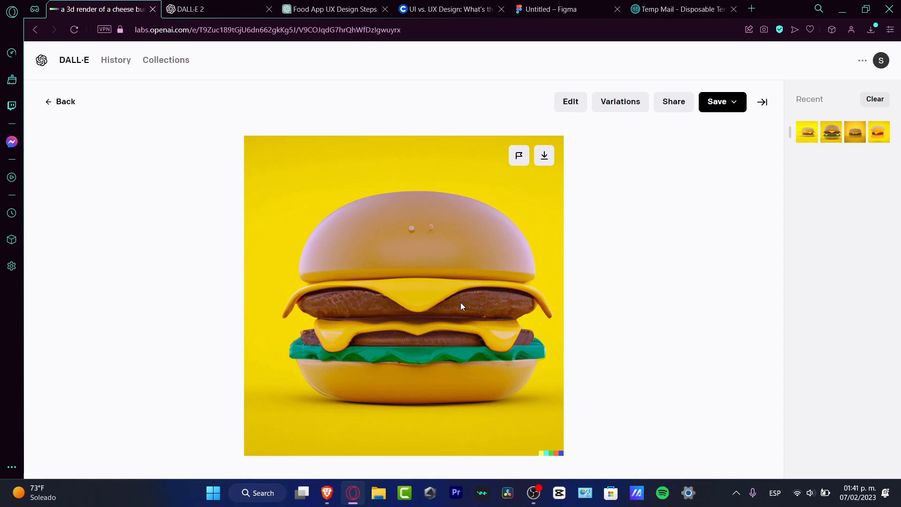
Step: Switch to the Untitled Figma file and run Select all widgets from the iPhone 14 - 1 frame
{"action": "left_click", "coordinate": [546, 5]}
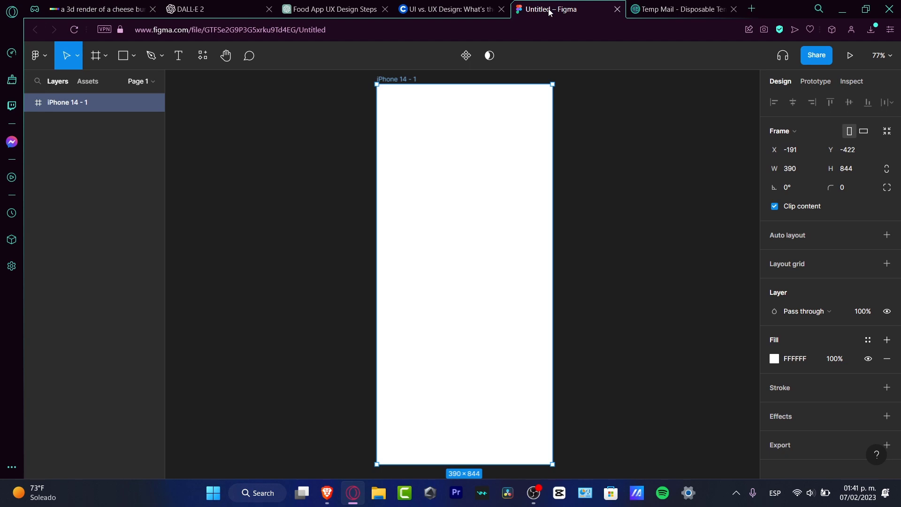
{"action": "right_click", "coordinate": [433, 262]}
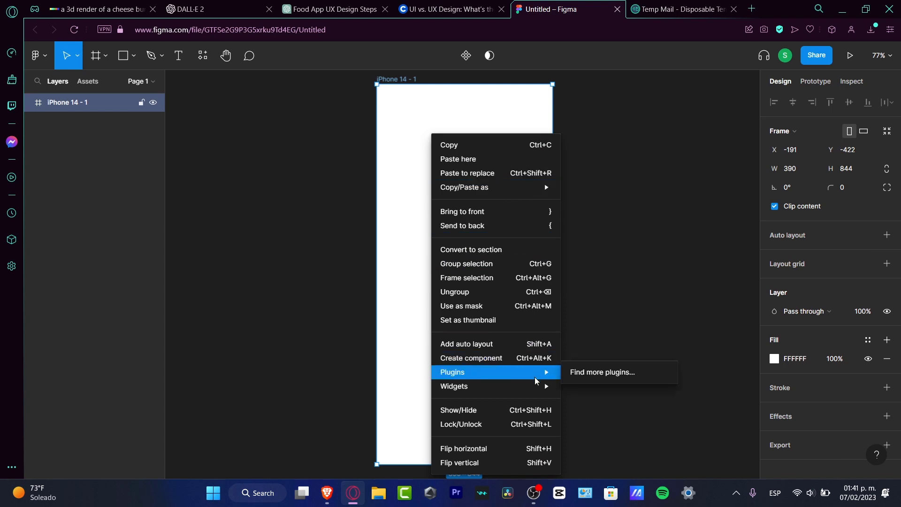
{"action": "mouse_move", "coordinate": [533, 386]}
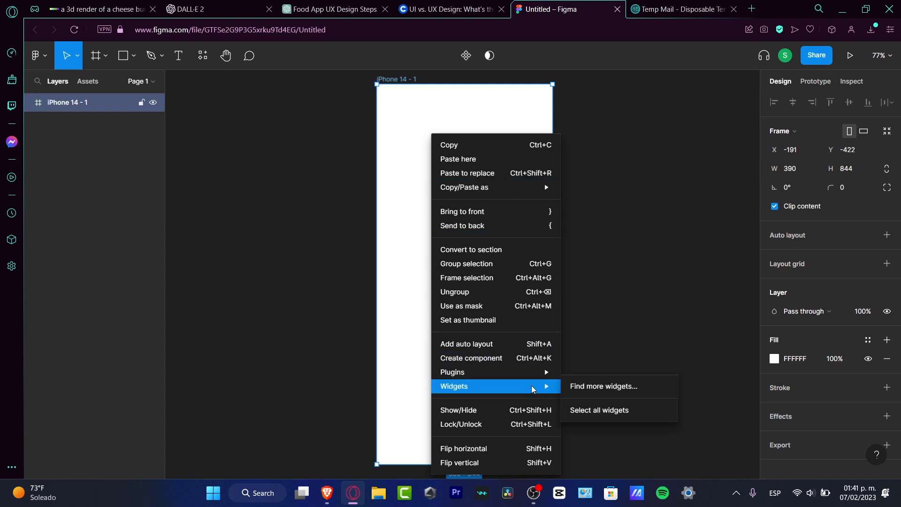
{"action": "left_click", "coordinate": [617, 411]}
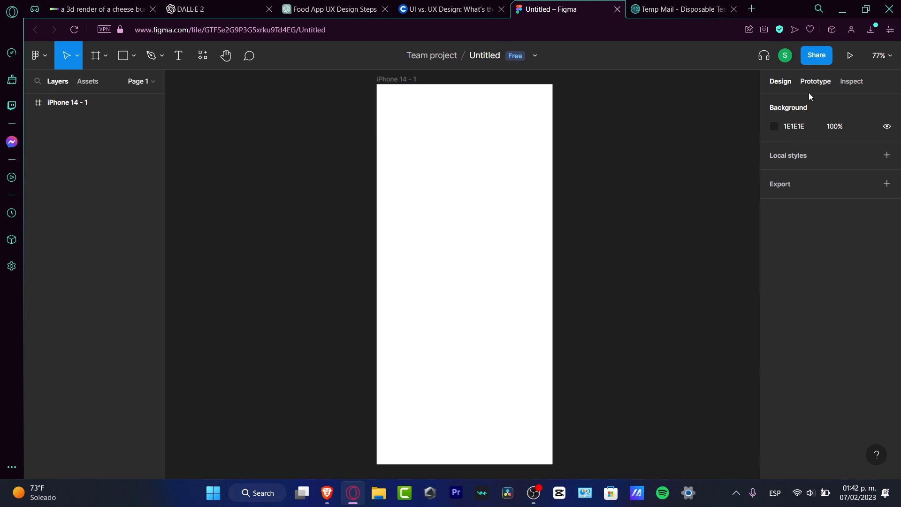
Step: Set the prototype's iPhone 14 device model to Red
{"action": "left_click", "coordinate": [817, 82]}
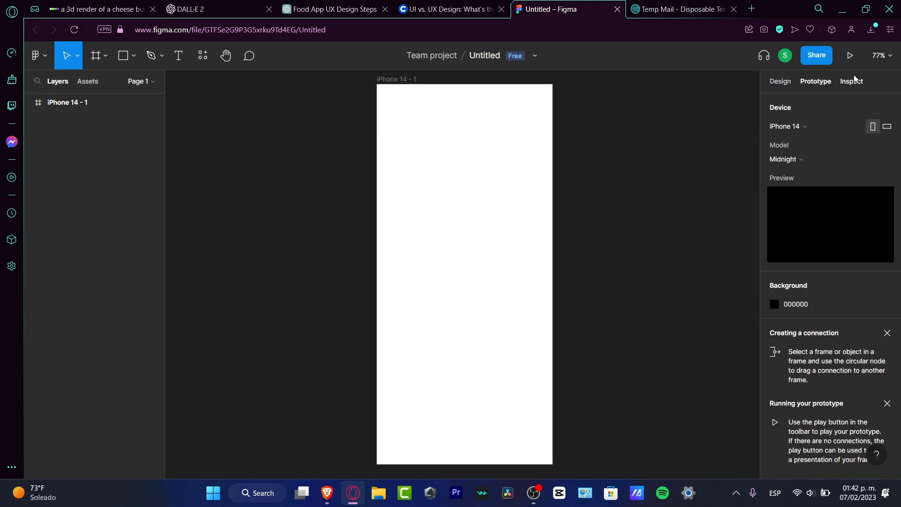
{"action": "left_click", "coordinate": [852, 82]}
{"action": "left_click", "coordinate": [816, 82]}
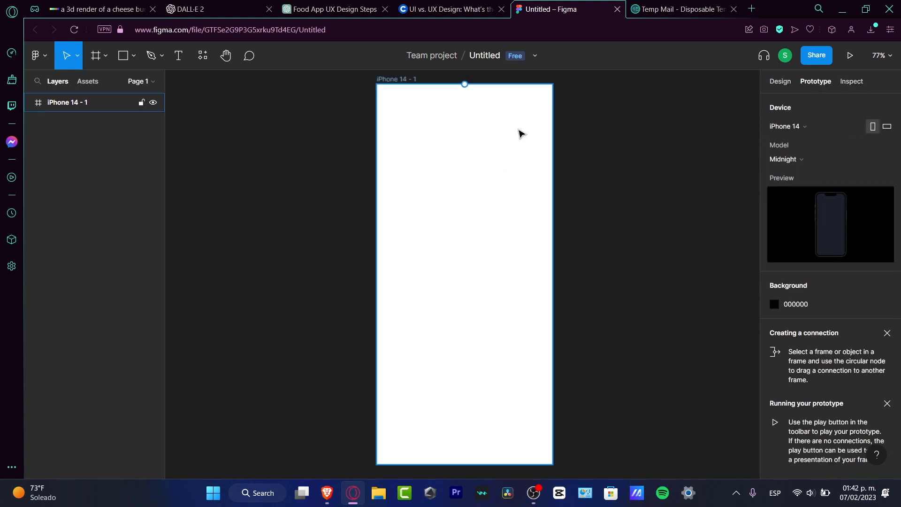
{"action": "left_click", "coordinate": [813, 164]}
{"action": "left_click", "coordinate": [830, 175]}
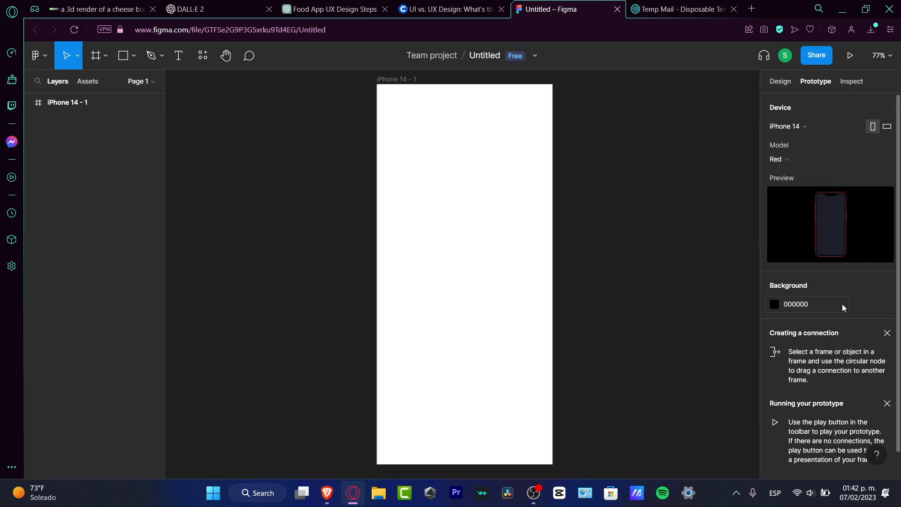
Step: Set the prototype background colour to the yellow F3BE00
{"action": "scroll", "coordinate": [842, 305], "scroll_direction": "down", "scroll_amount": 1}
{"action": "left_click", "coordinate": [776, 277]}
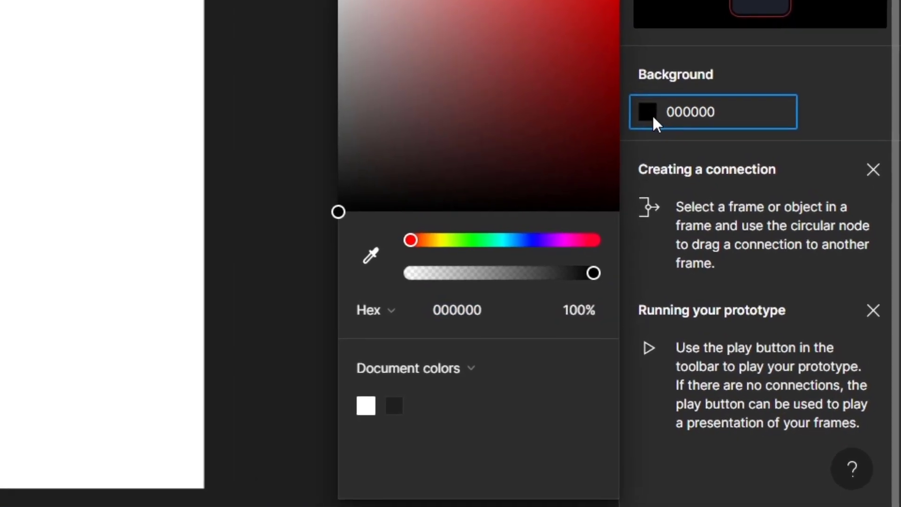
{"action": "left_click", "coordinate": [432, 242]}
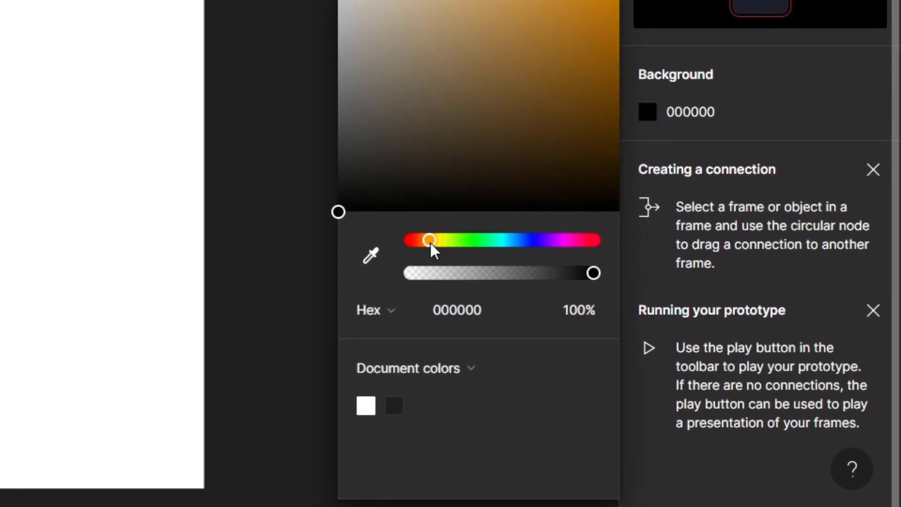
{"action": "left_click_drag", "start_coordinate": [464, 173], "coordinate": [619, 3]}
{"action": "left_click", "coordinate": [831, 141]}
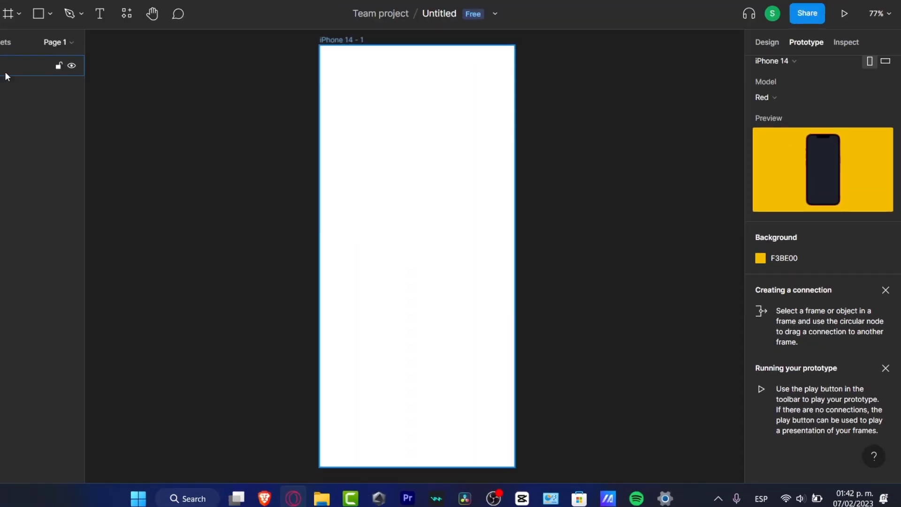
{"action": "left_click", "coordinate": [100, 102]}
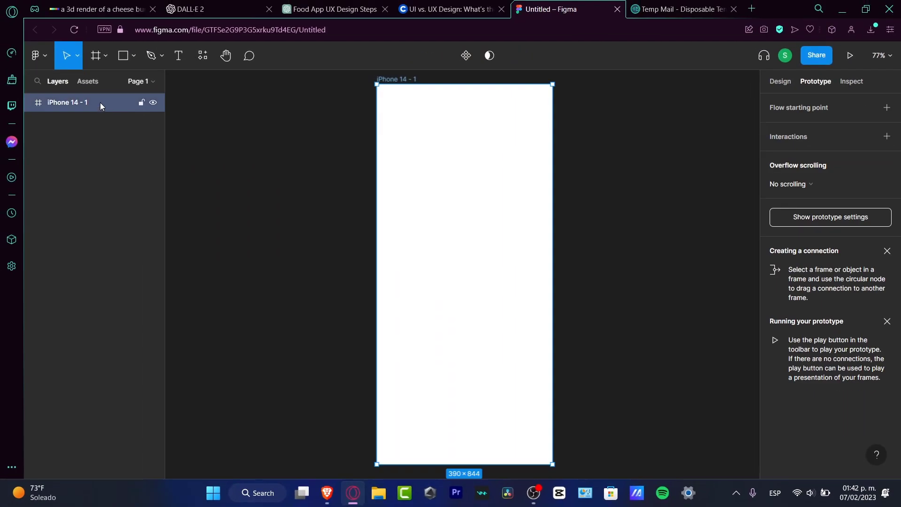
{"action": "left_click", "coordinate": [74, 80]}
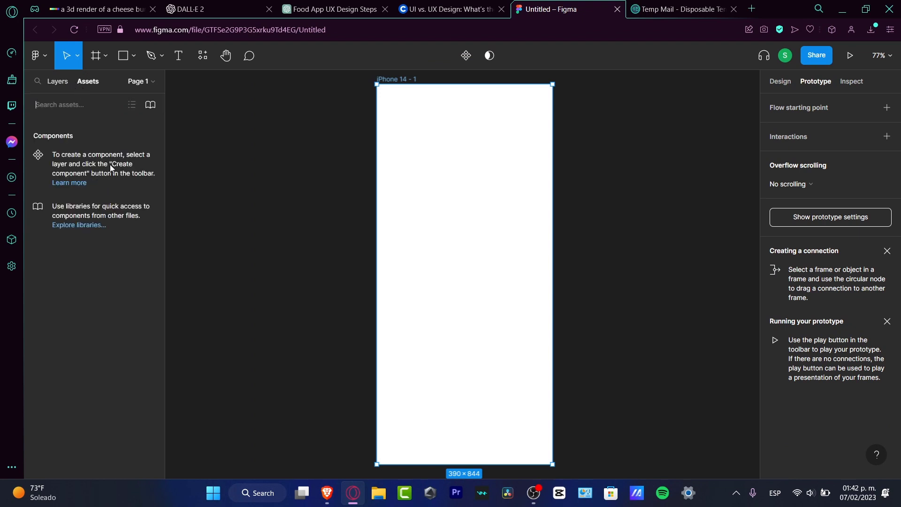
{"action": "left_click", "coordinate": [77, 56]}
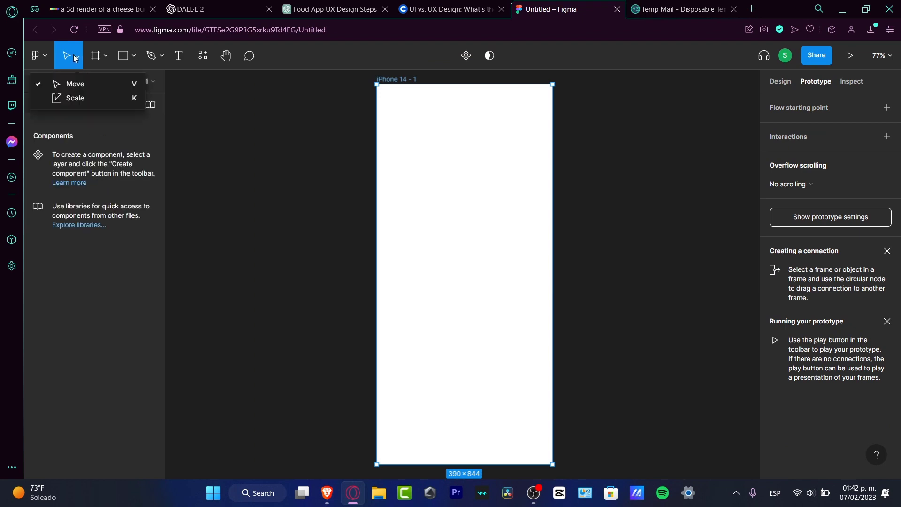
{"action": "left_click", "coordinate": [42, 57]}
{"action": "left_click", "coordinate": [41, 57]}
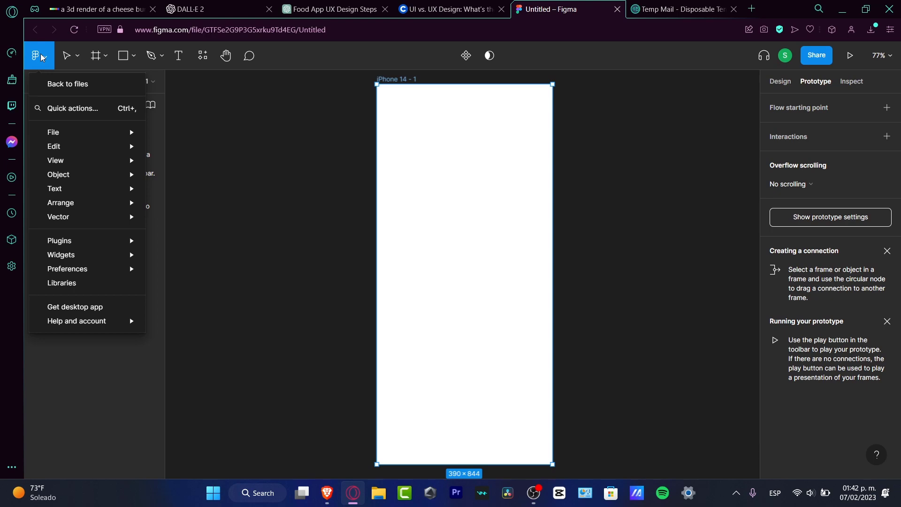
Step: Switch to the DALL·E burger image's tab and generate images from the prompt "a 3d render of some french fries in a yellow background"
{"action": "left_click", "coordinate": [79, 5]}
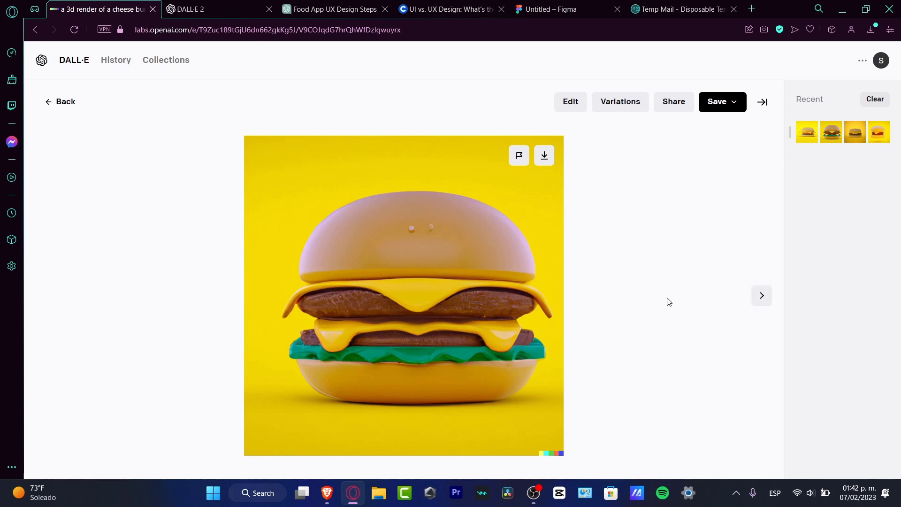
{"action": "left_click", "coordinate": [71, 103]}
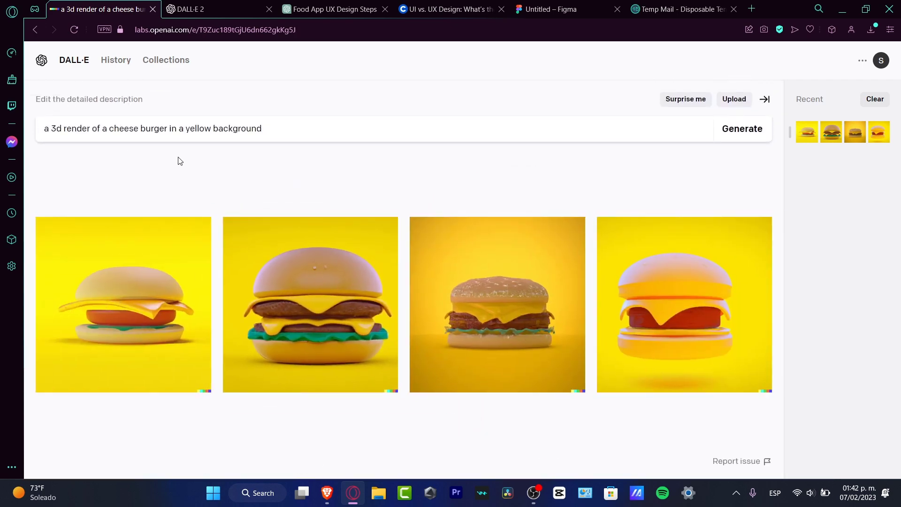
{"action": "double_click", "coordinate": [157, 137]}
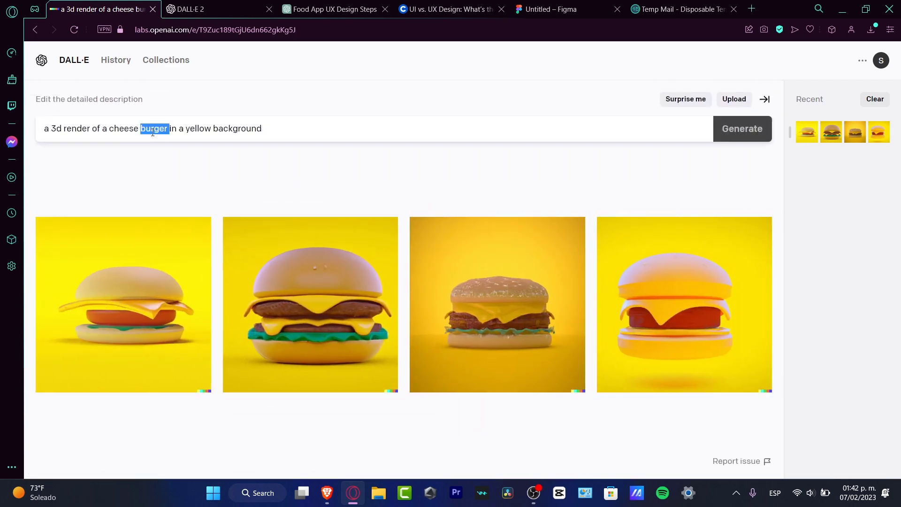
{"action": "key", "text": "BackSpace"}
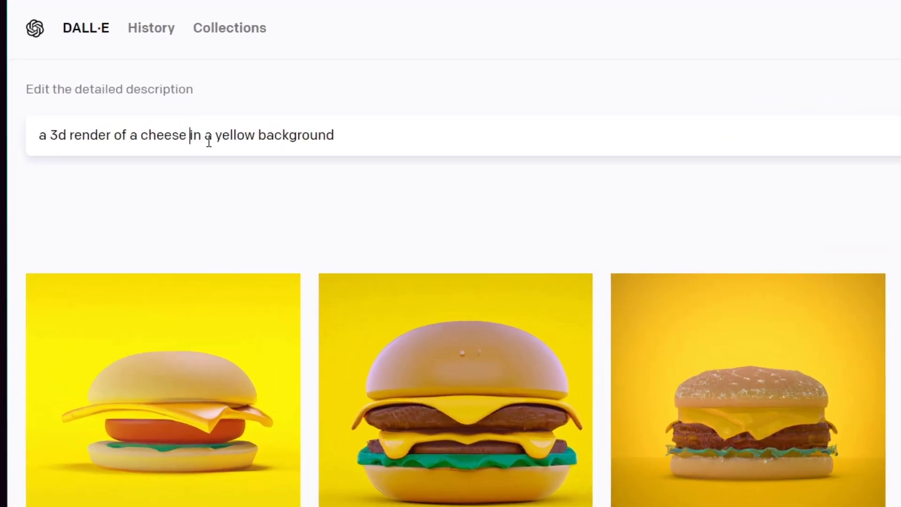
{"action": "key", "text": "BackSpace"}
{"action": "key", "text": "BackSpace"}
{"action": "key", "text": "BackSpace"}
{"action": "key", "text": "BackSpace"}
{"action": "key", "text": "BackSpace"}
{"action": "key", "text": "BackSpace"}
{"action": "key", "text": "BackSpace"}
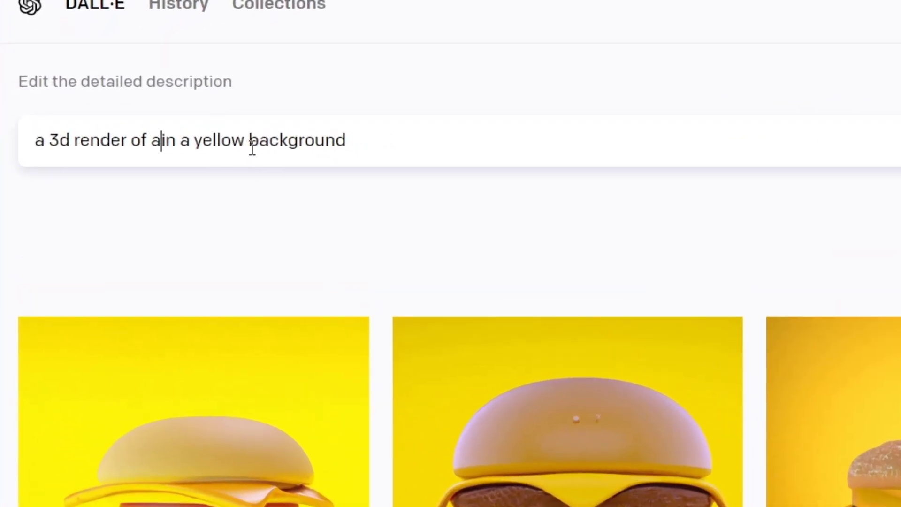
{"action": "key", "text": "BackSpace"}
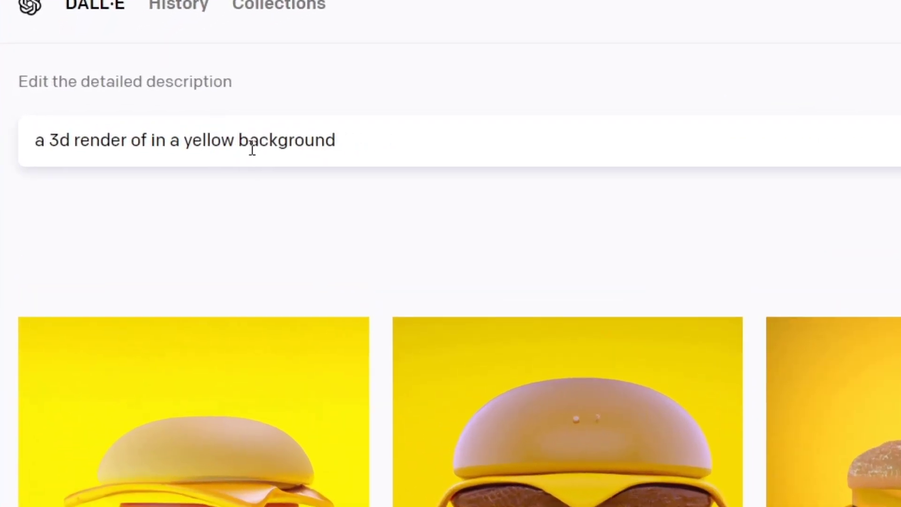
{"action": "type", "text": "so"}
{"action": "key", "text": "BackSpace"}
{"action": "key", "text": "BackSpace"}
{"action": "type", "text": "some french fries"}
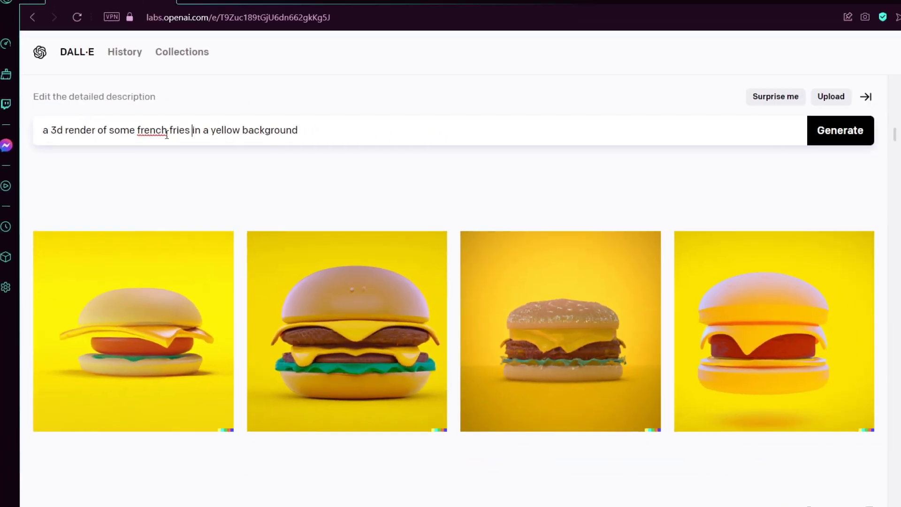
{"action": "key", "text": "Return"}
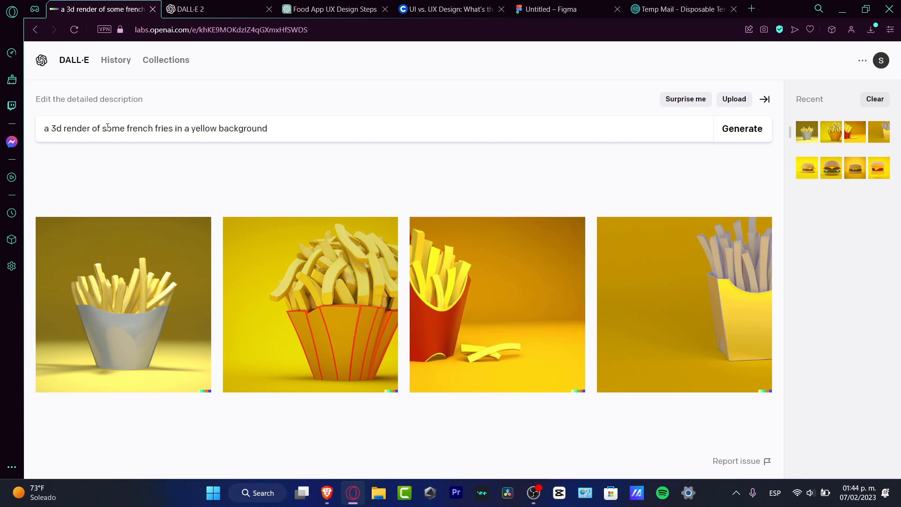
Step: Generate new DALL·E images from the prompt "a 3d render of 4 icons: cheese burger, french fries, soda and salad"
{"action": "left_click_drag", "start_coordinate": [171, 127], "coordinate": [105, 132]}
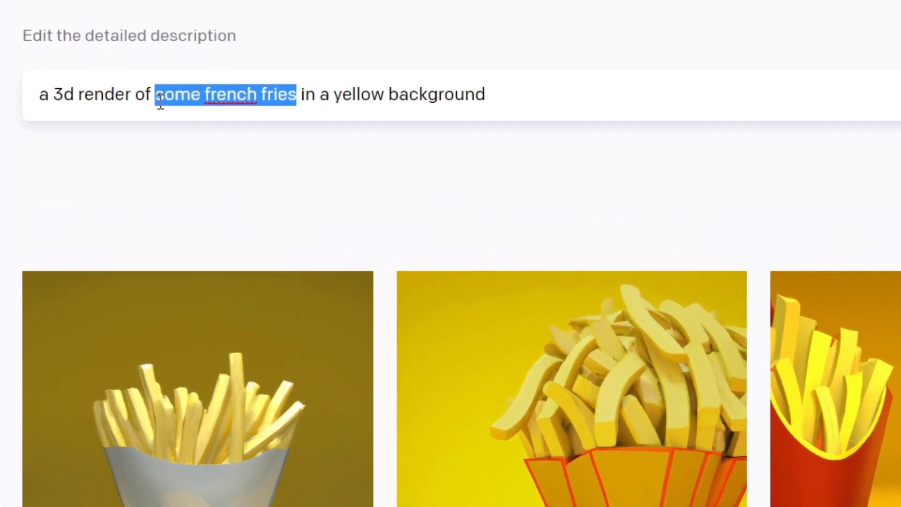
{"action": "type", "text": "4 icons "}
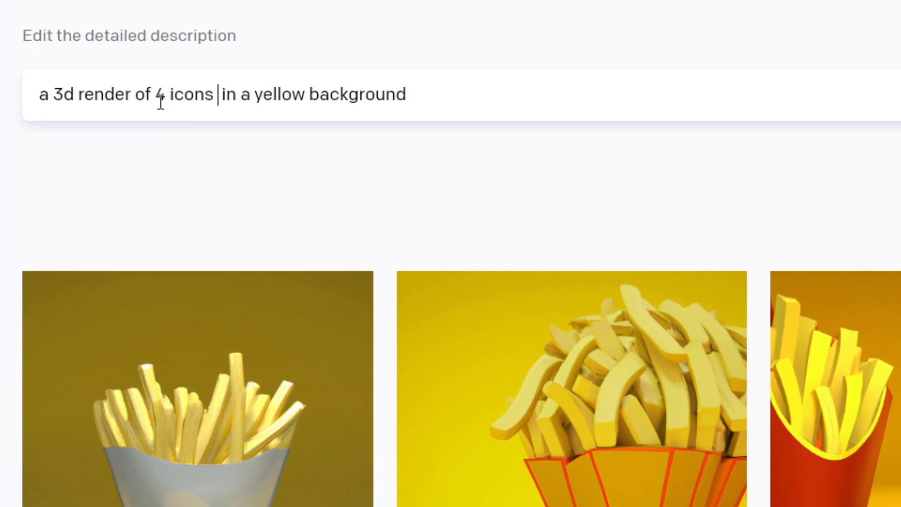
{"action": "type", "text": "of food"}
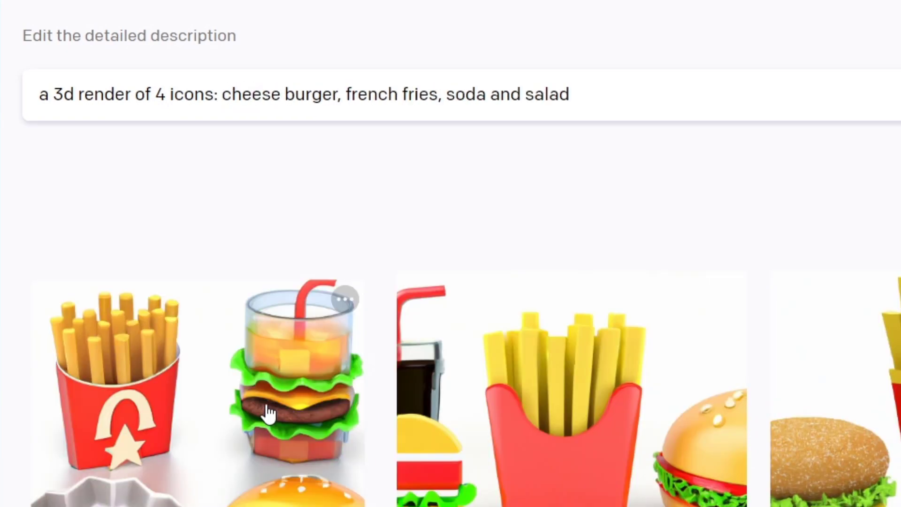
Step: Browse the generated food icon images and open the one with the centred red fries box between two burgers for editing
{"action": "left_click", "coordinate": [268, 413]}
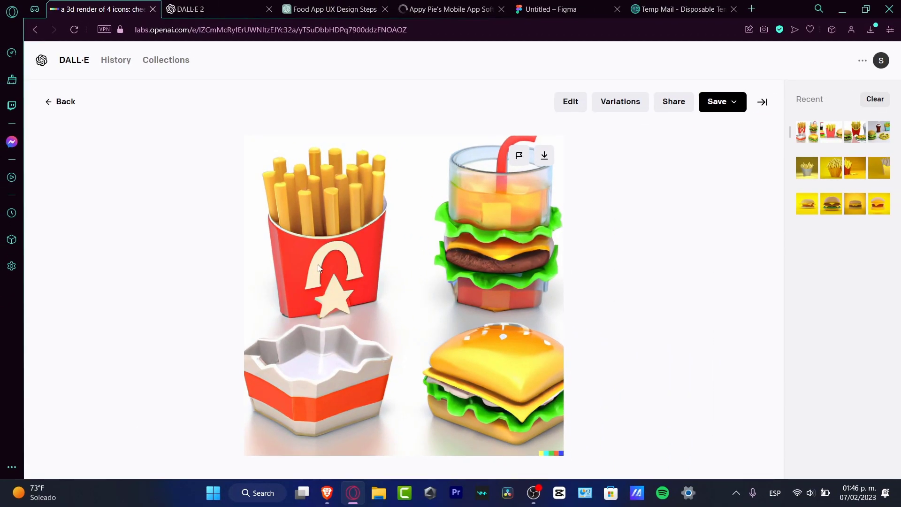
{"action": "left_click", "coordinate": [763, 297]}
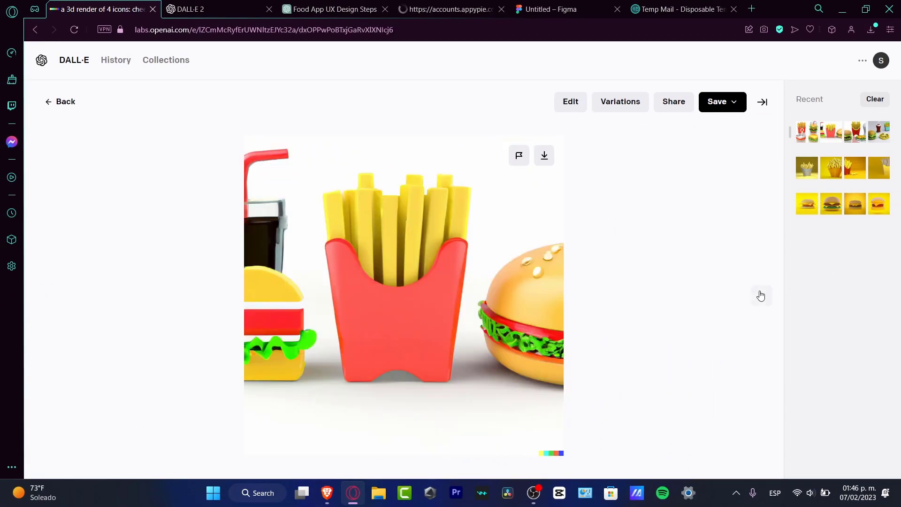
{"action": "left_click", "coordinate": [760, 295]}
{"action": "left_click", "coordinate": [766, 298]}
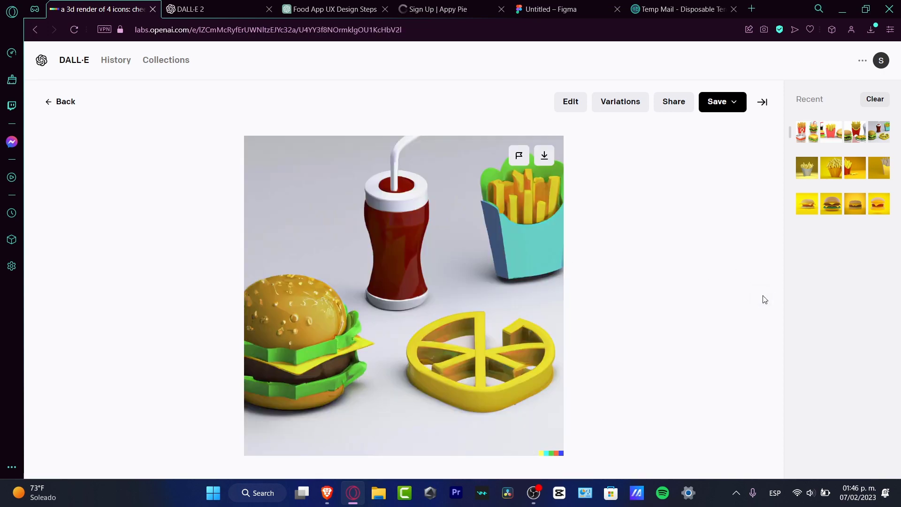
{"action": "left_click", "coordinate": [48, 297]}
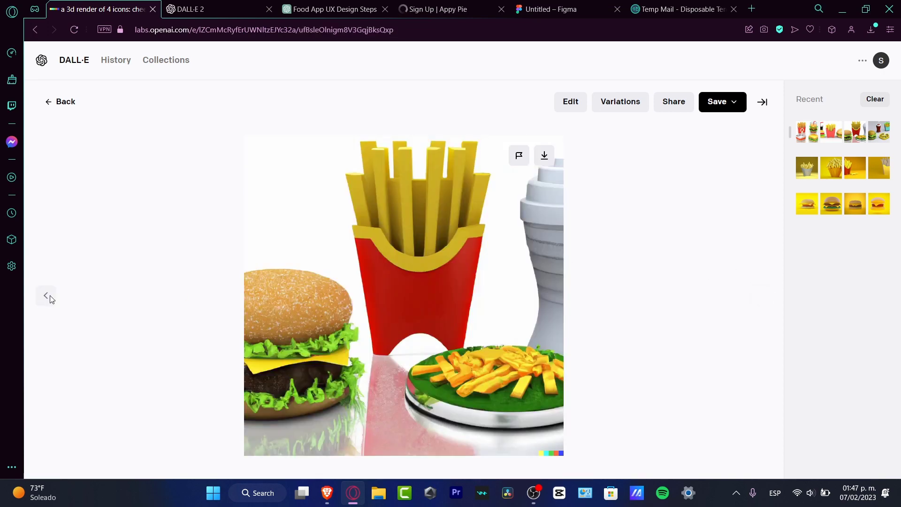
{"action": "left_click", "coordinate": [51, 298]}
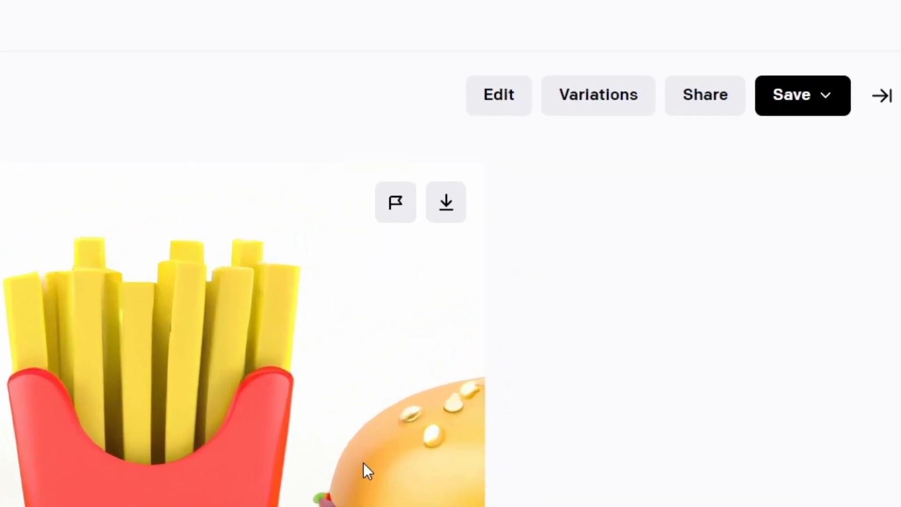
{"action": "left_click", "coordinate": [505, 94]}
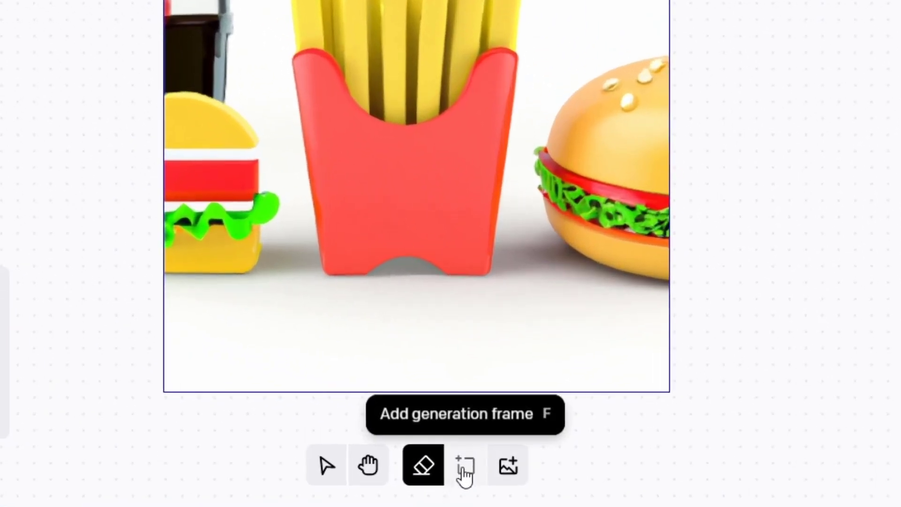
Step: Add a generation frame level with the image, covering its right half and extending past the cut-off burger
{"action": "left_click", "coordinate": [481, 470]}
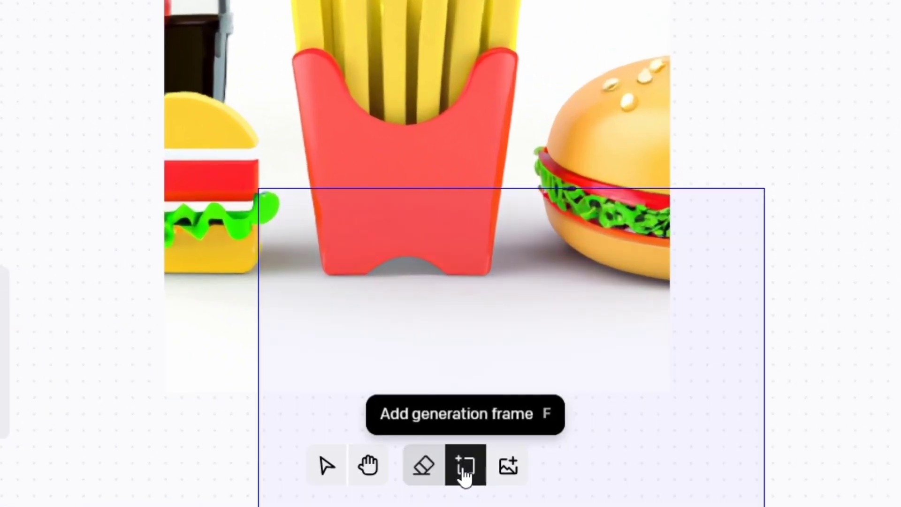
{"action": "left_click", "coordinate": [355, 226]}
{"action": "left_click_drag", "start_coordinate": [355, 227], "coordinate": [617, 196]}
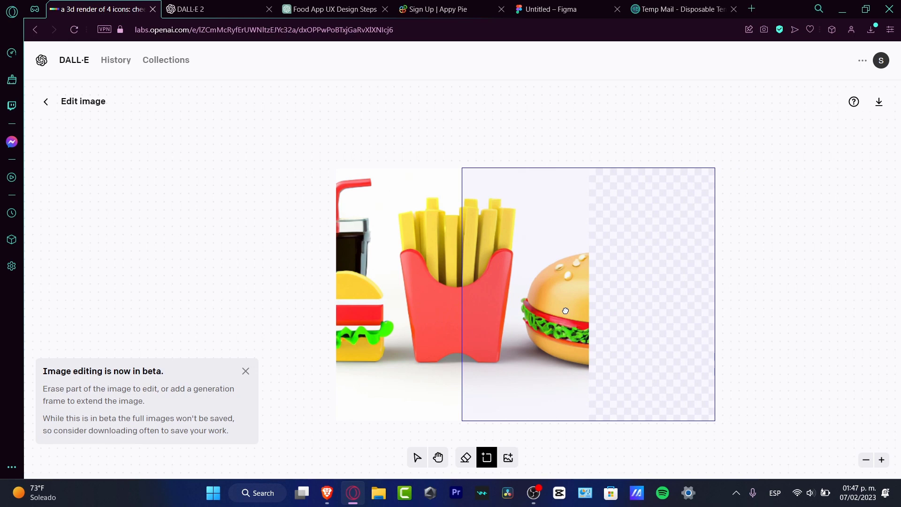
{"action": "left_click", "coordinate": [566, 311]}
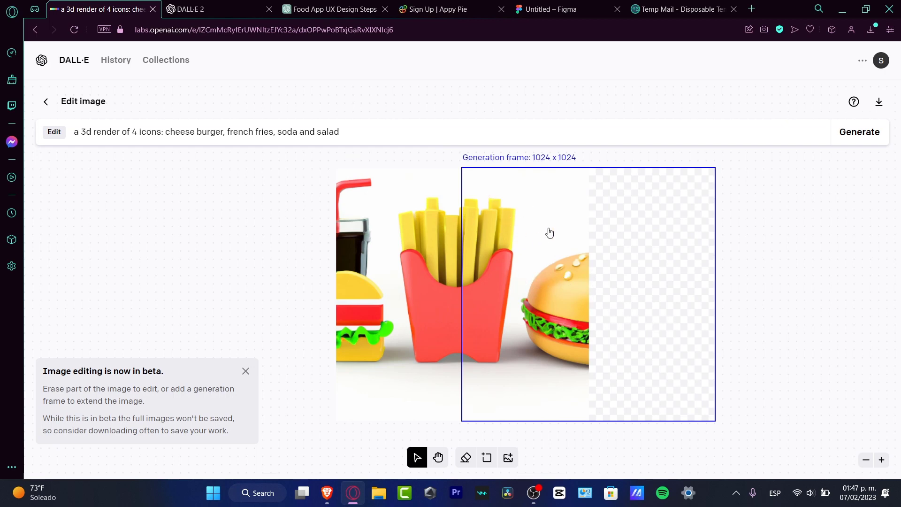
Step: Generate the frame with the prompt "a 3d render of 4 icons: cheese burger, soda and salad" and accept the first variation
{"action": "left_click_drag", "start_coordinate": [270, 133], "coordinate": [235, 131]}
{"action": "key", "text": "BackSpace"}
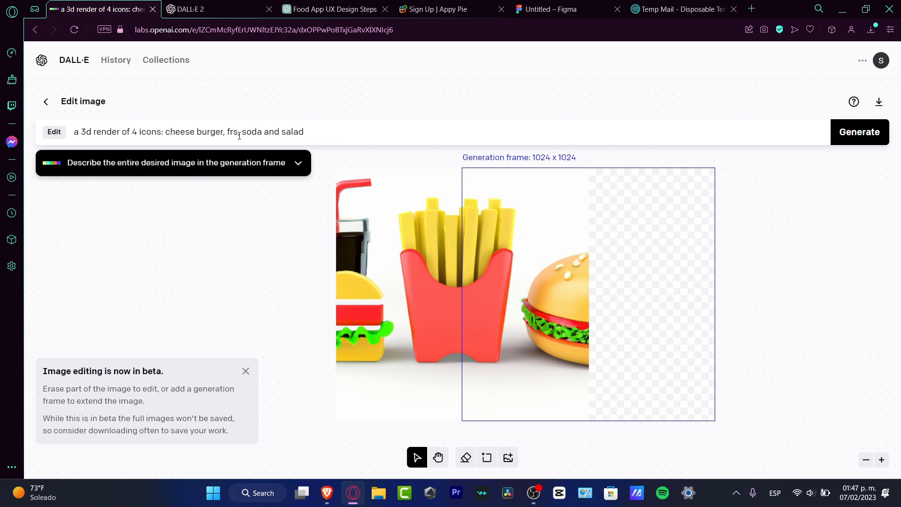
{"action": "key", "text": "BackSpace"}
{"action": "key", "text": "BackSpace"}
{"action": "key", "text": "Delete"}
{"action": "key", "text": "Delete"}
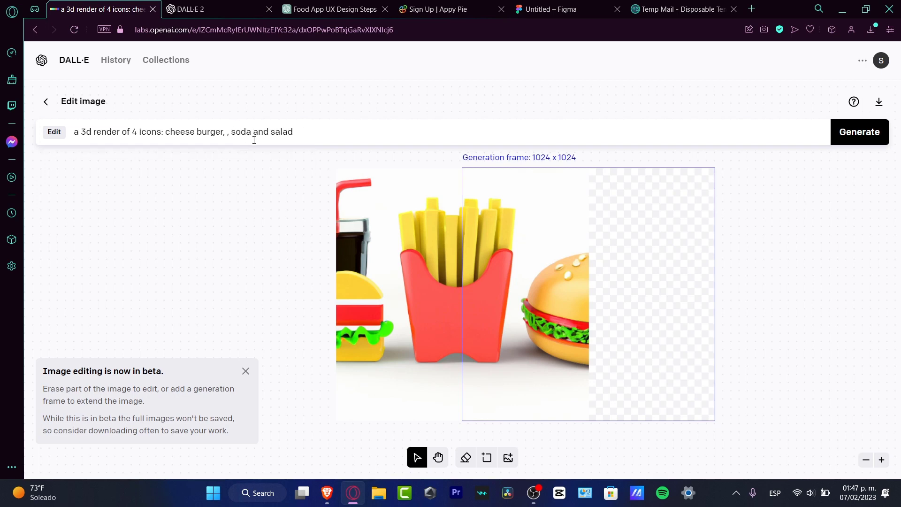
{"action": "left_click", "coordinate": [860, 132]}
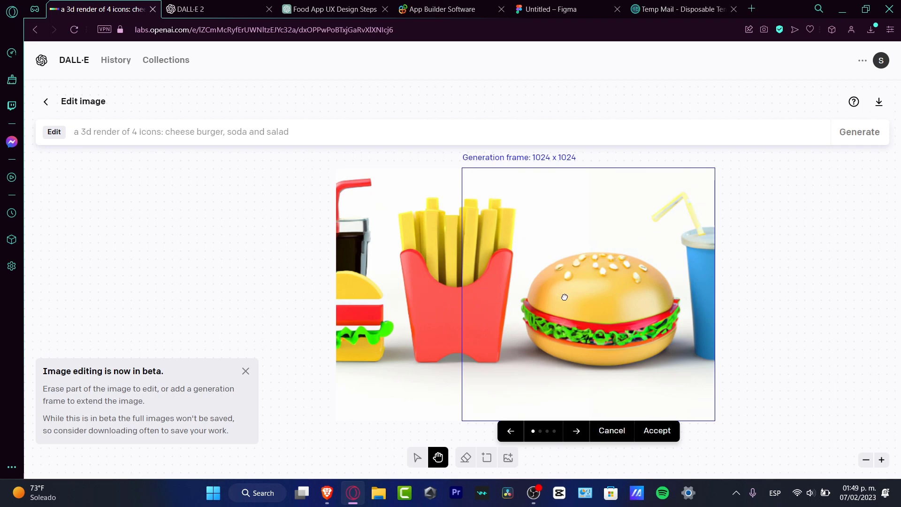
{"action": "left_click", "coordinate": [597, 430]}
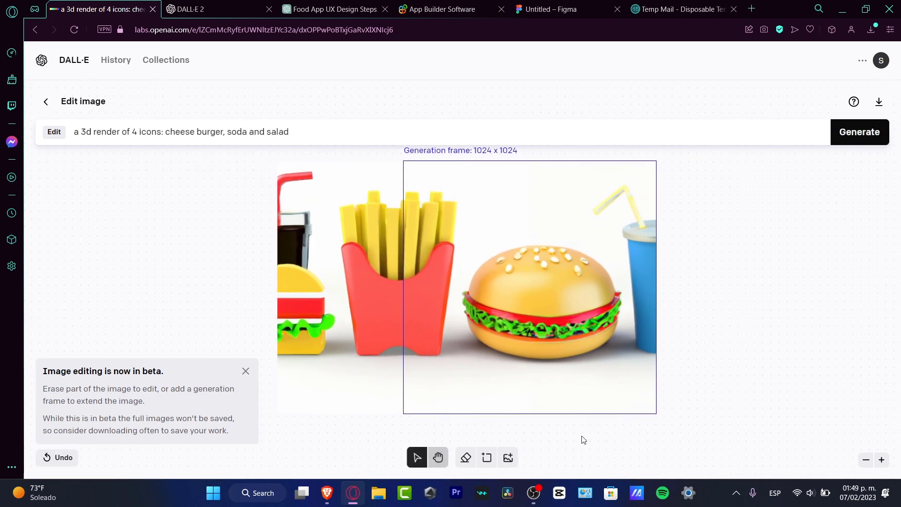
Step: Add a generation frame extending past the cut-off blue cup and generate it with the prompt "a 3d render of 4 icons: soda and salad"
{"action": "left_click", "coordinate": [486, 457]}
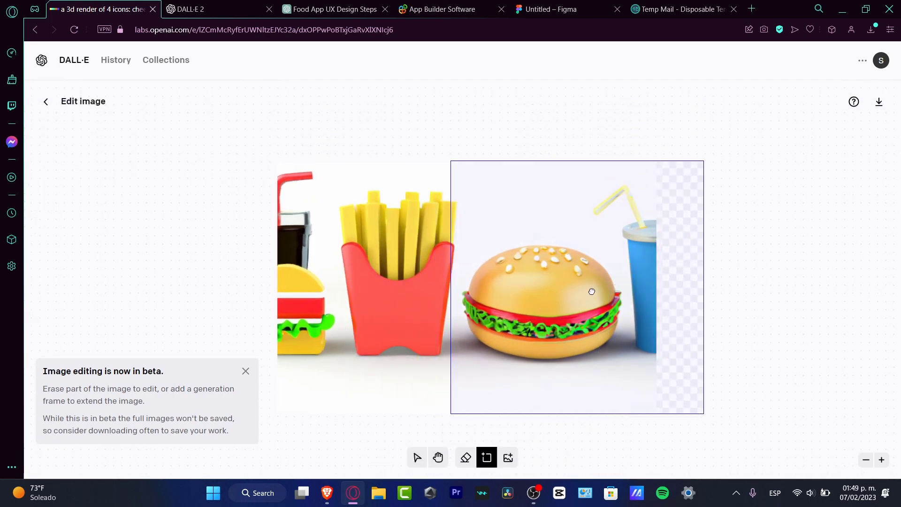
{"action": "left_click", "coordinate": [641, 291]}
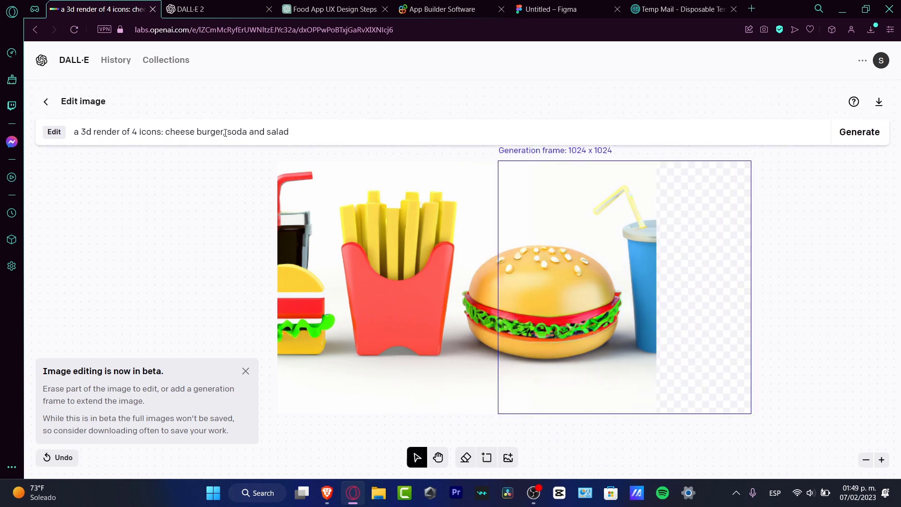
{"action": "left_click_drag", "start_coordinate": [225, 133], "coordinate": [168, 133]}
{"action": "type", "text": "c"}
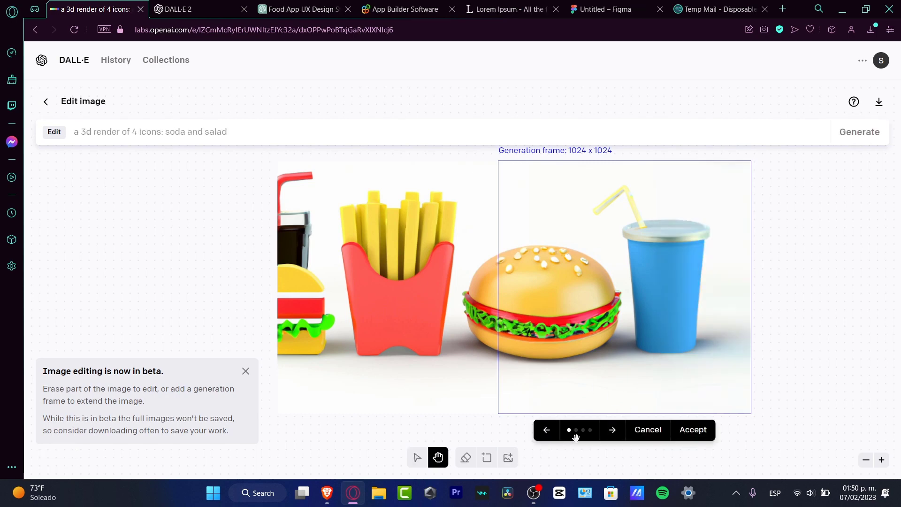
Step: Compare the generated variations of the blue cup and accept the third one
{"action": "left_click", "coordinate": [609, 437]}
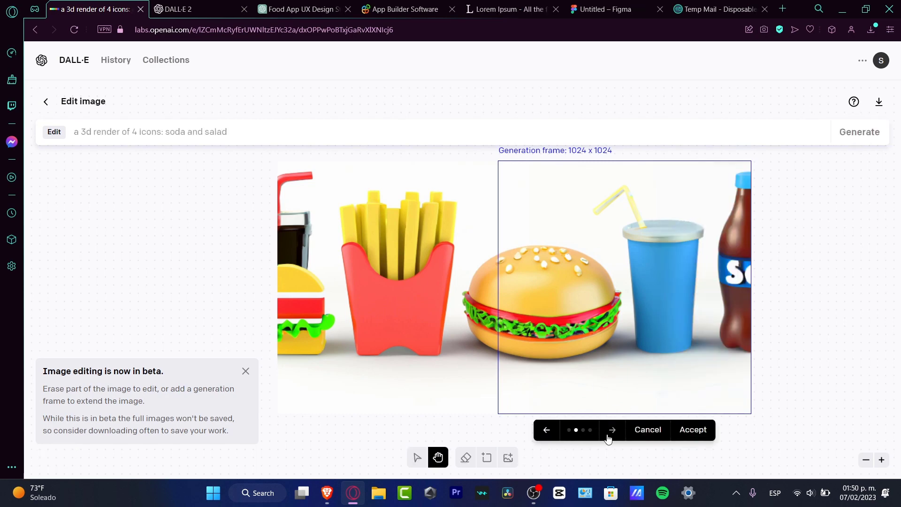
{"action": "left_click", "coordinate": [609, 438]}
{"action": "left_click", "coordinate": [609, 438]}
{"action": "key", "text": "Left"}
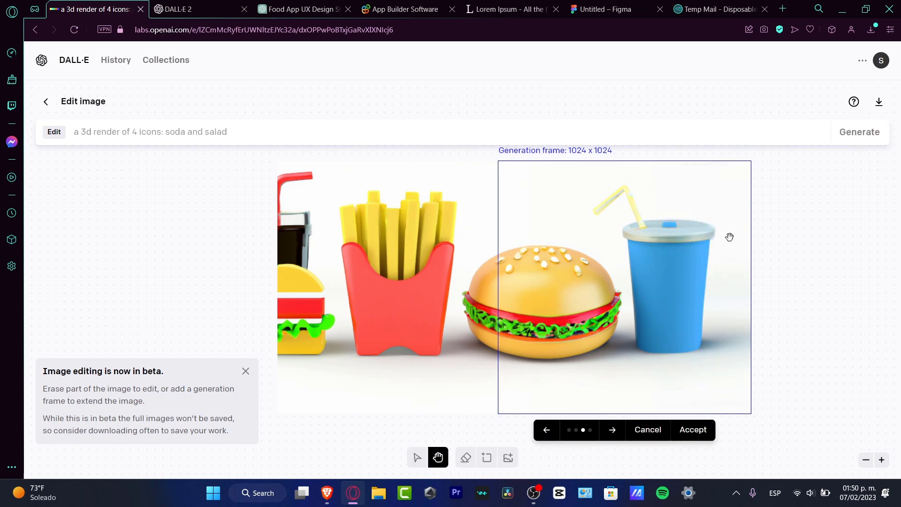
{"action": "left_click", "coordinate": [699, 436]}
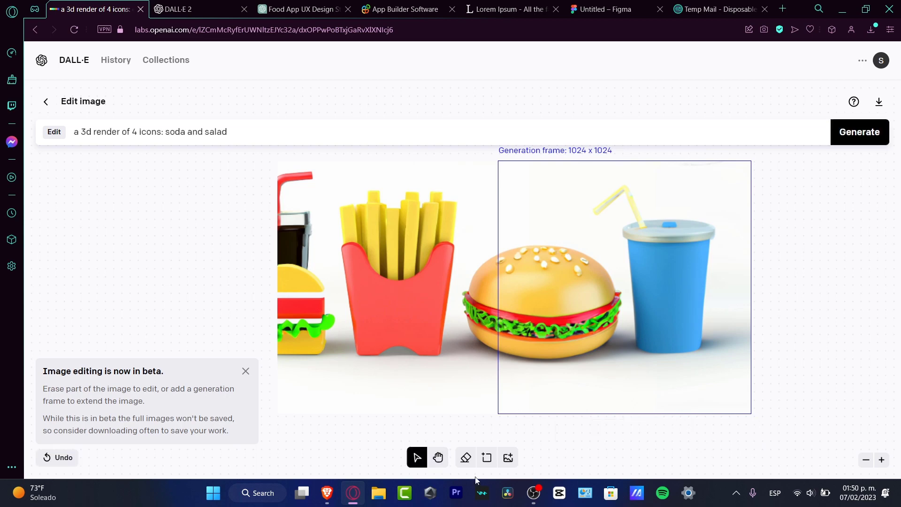
Step: Add a generation frame level with the image, extending past its left edge beside the cut-off soda and burger, and activate the eraser
{"action": "left_click", "coordinate": [487, 457]}
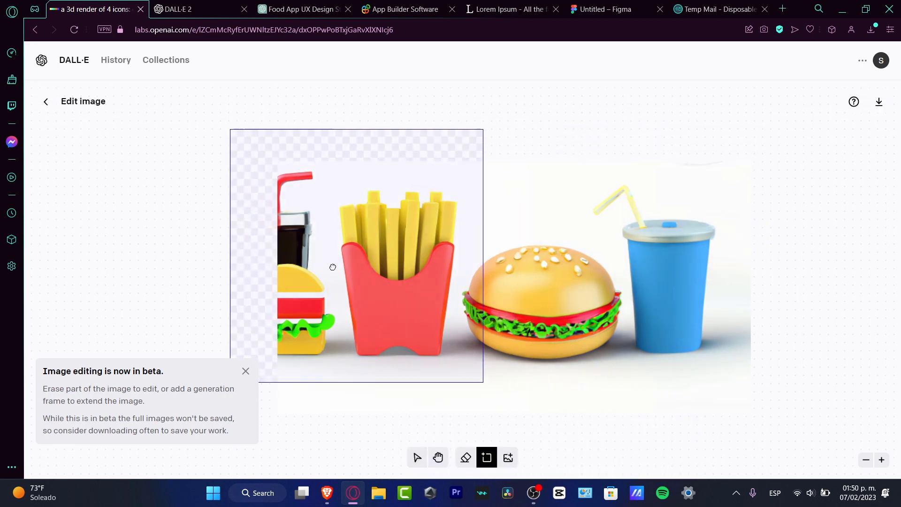
{"action": "left_click", "coordinate": [254, 286]}
{"action": "left_click", "coordinate": [465, 457]}
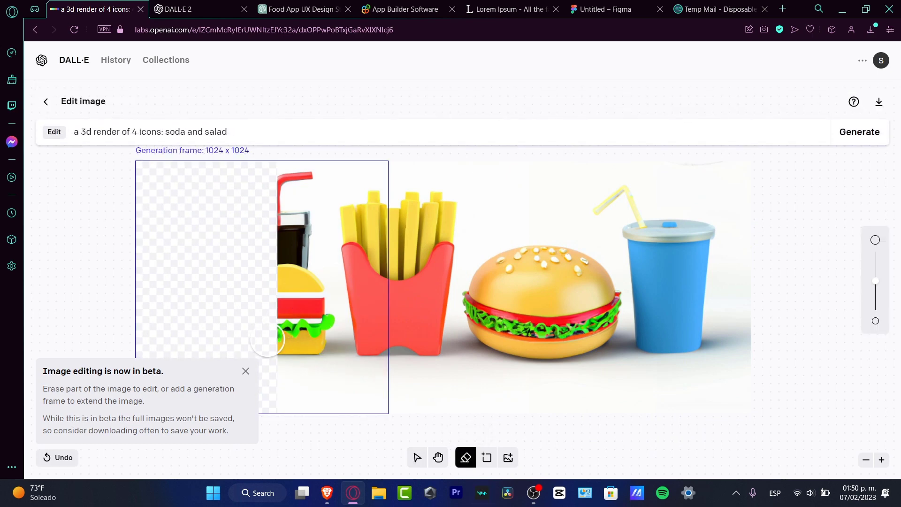
Step: Switch to the ChatGPT conversation and review its app builder suggestions and the answer to "give me a basic code to get started"
{"action": "left_click", "coordinate": [244, 8]}
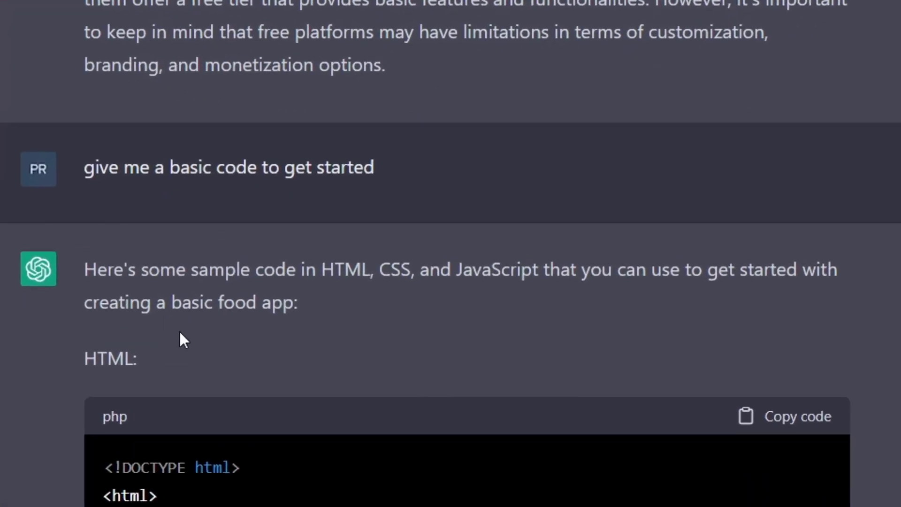
{"action": "scroll", "coordinate": [329, 328], "scroll_direction": "up", "scroll_amount": 7}
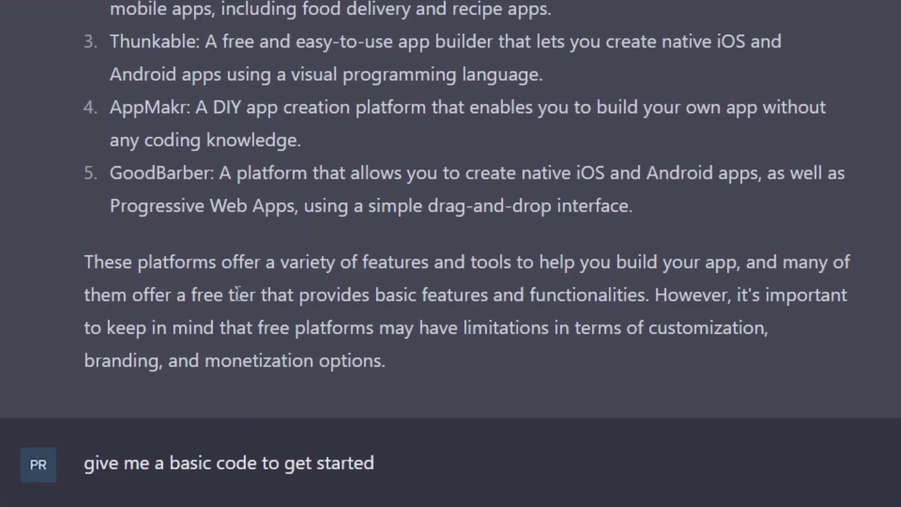
{"action": "scroll", "coordinate": [340, 359], "scroll_direction": "down", "scroll_amount": 7}
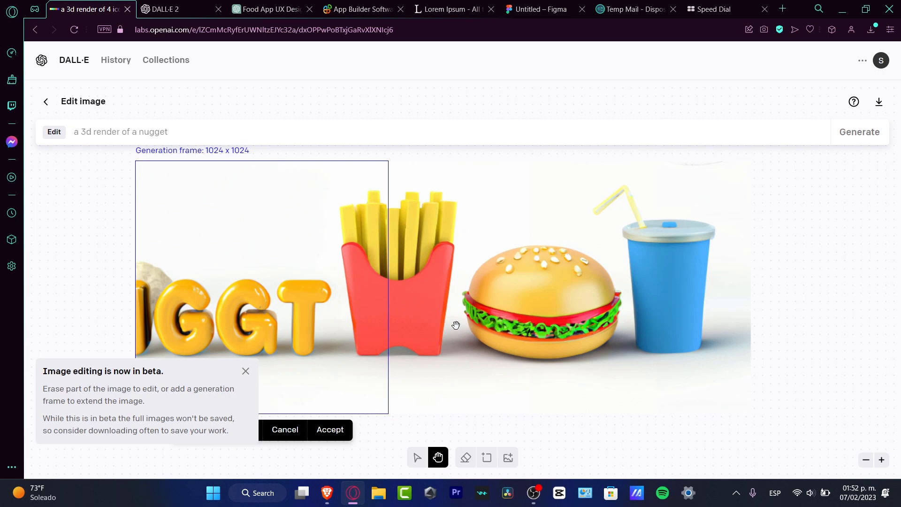
Step: Accept the variation with nuggets in a red box for "a 3d render of a nugget" and switch to the DALL·E 2 page
{"action": "left_click", "coordinate": [330, 430]}
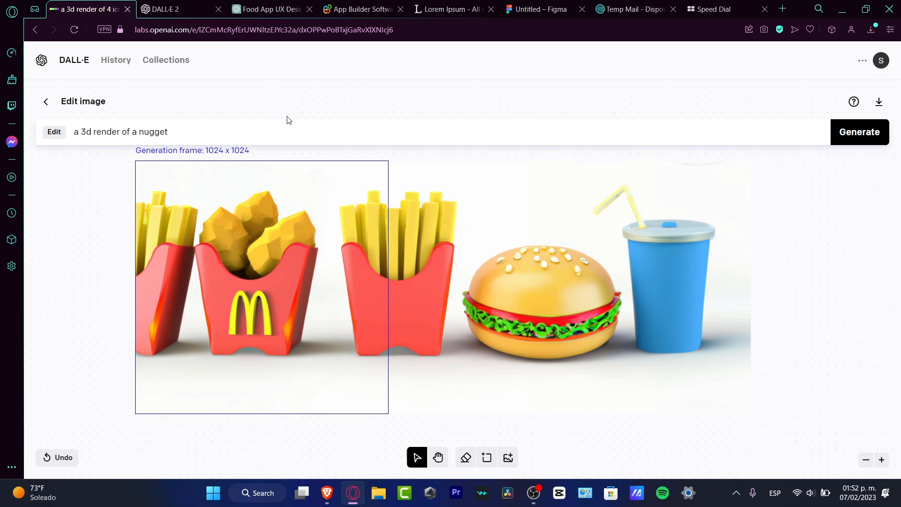
{"action": "left_click", "coordinate": [187, 4]}
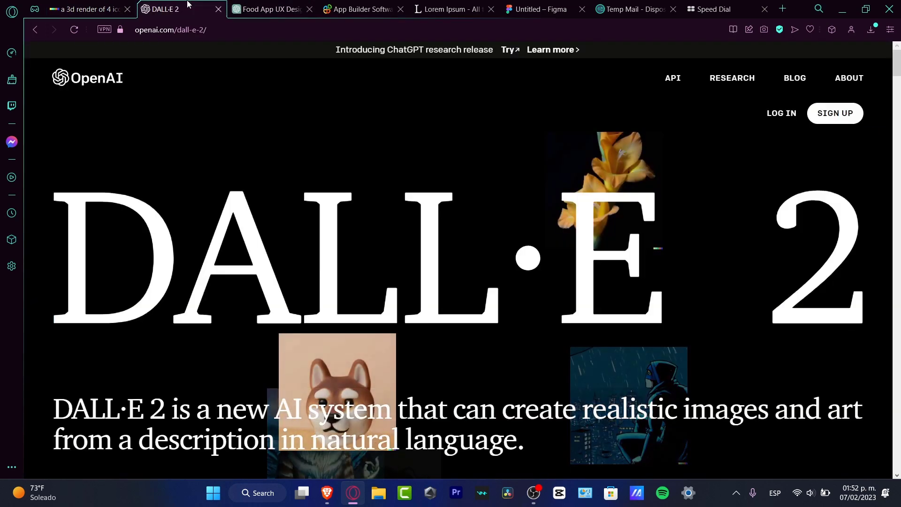